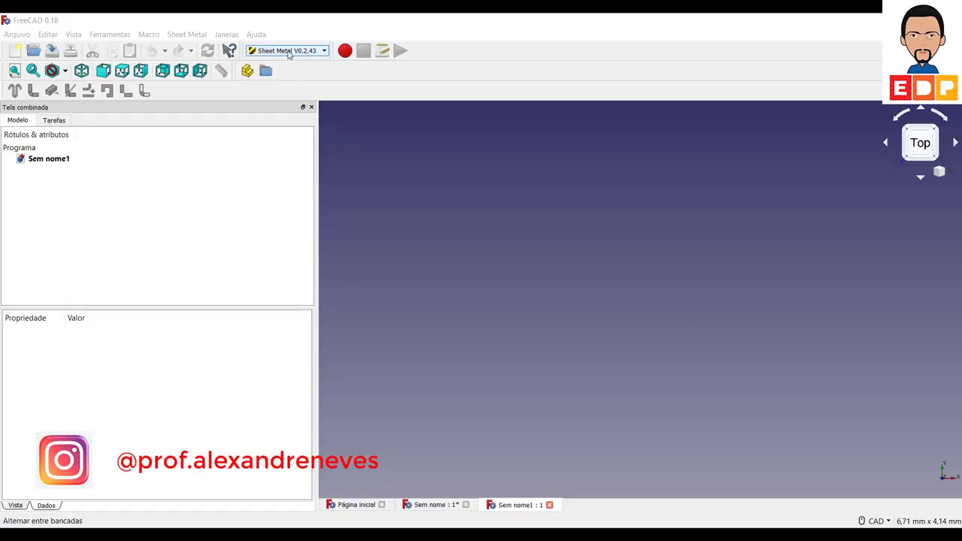
# Browse the workbench list, leaving Sheet Metal as the active workbench.
pyautogui.click(289, 52)
pyautogui.click(289, 53)
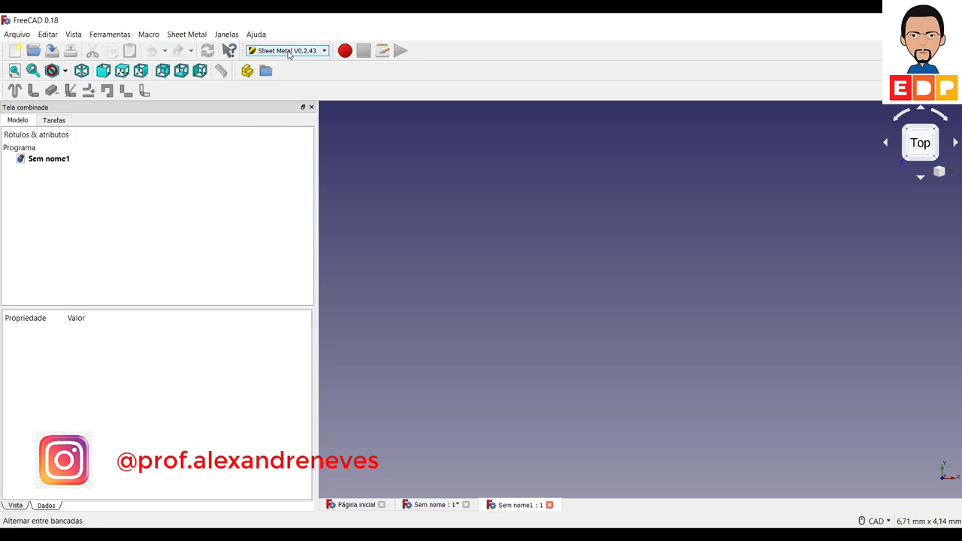
pyautogui.click(289, 53)
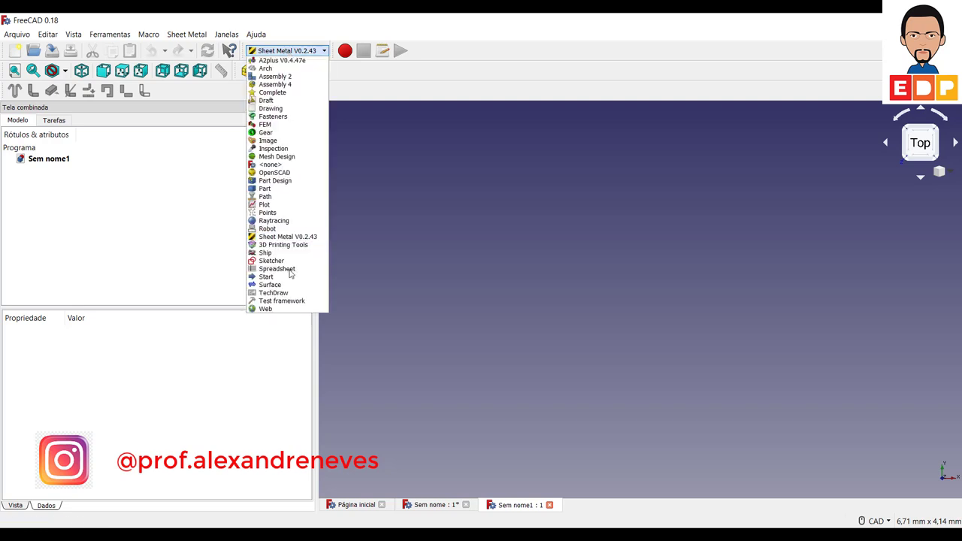
pyautogui.click(110, 34)
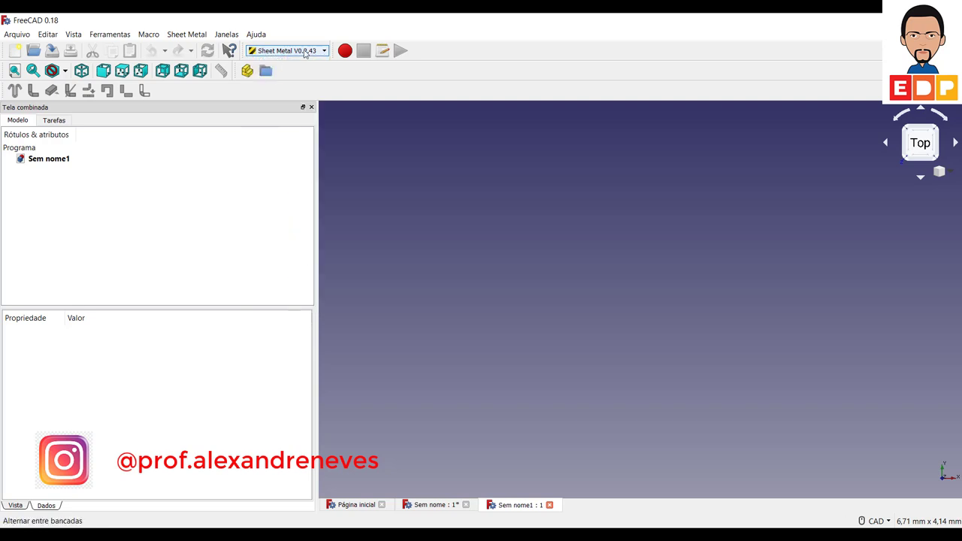
pyautogui.click(110, 34)
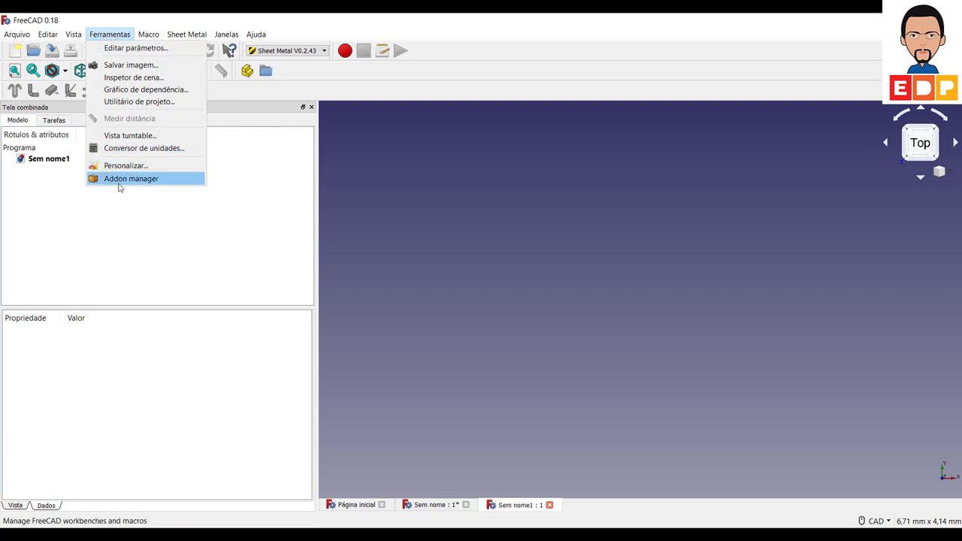
# Open the Add-on Manager, view the 3D_Printing_Tools add-on and macro list, then close it.
pyautogui.click(119, 180)
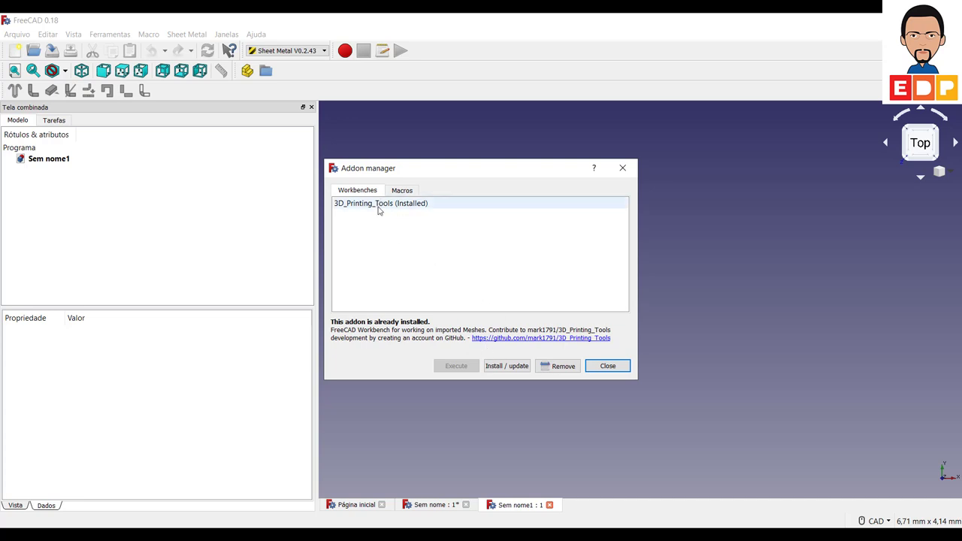
pyautogui.click(379, 204)
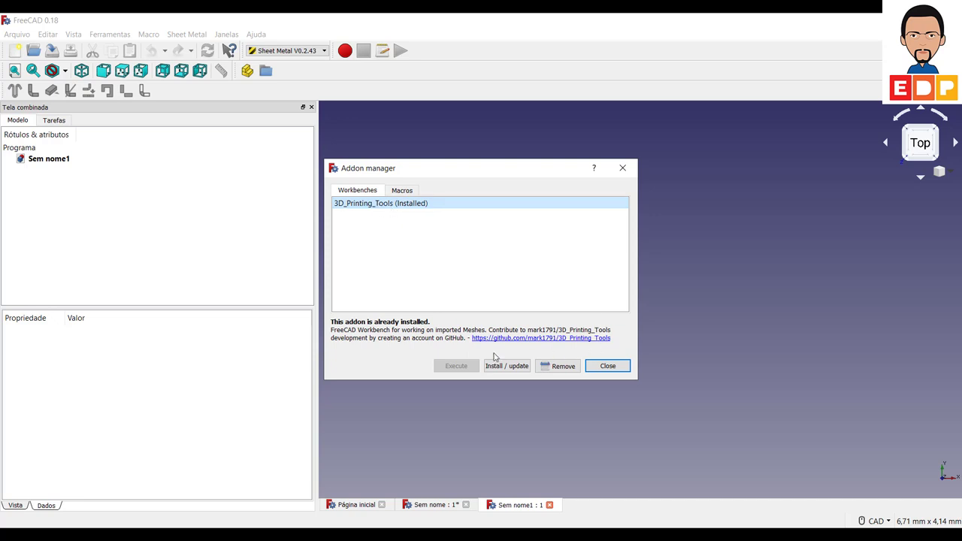
pyautogui.click(403, 192)
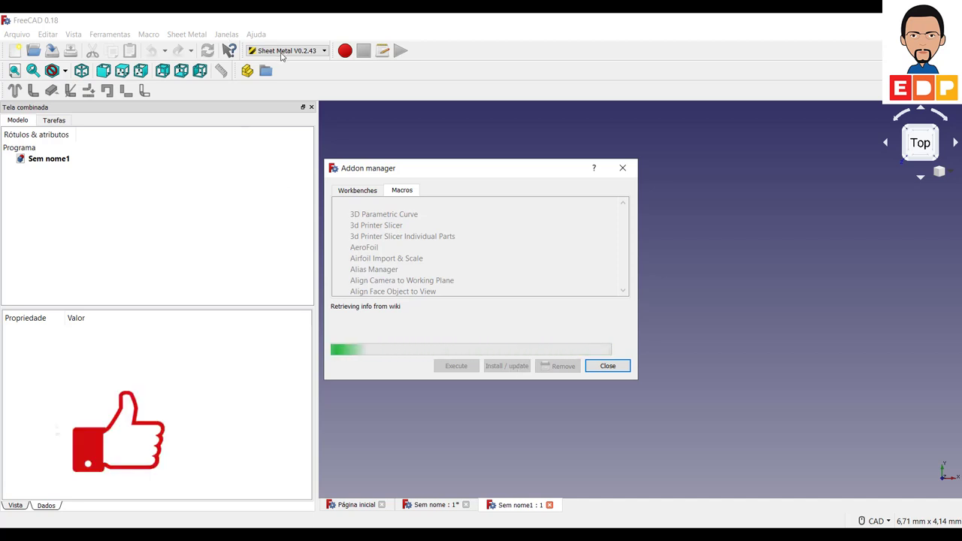
pyautogui.click(607, 366)
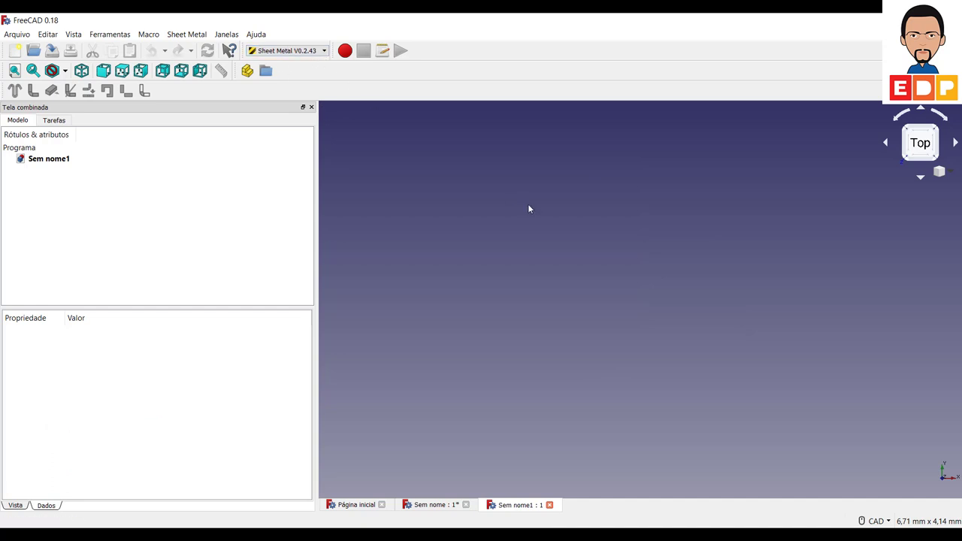
# Create a new document, Sem nome2, and switch to the Part Design workbench.
pyautogui.click(18, 55)
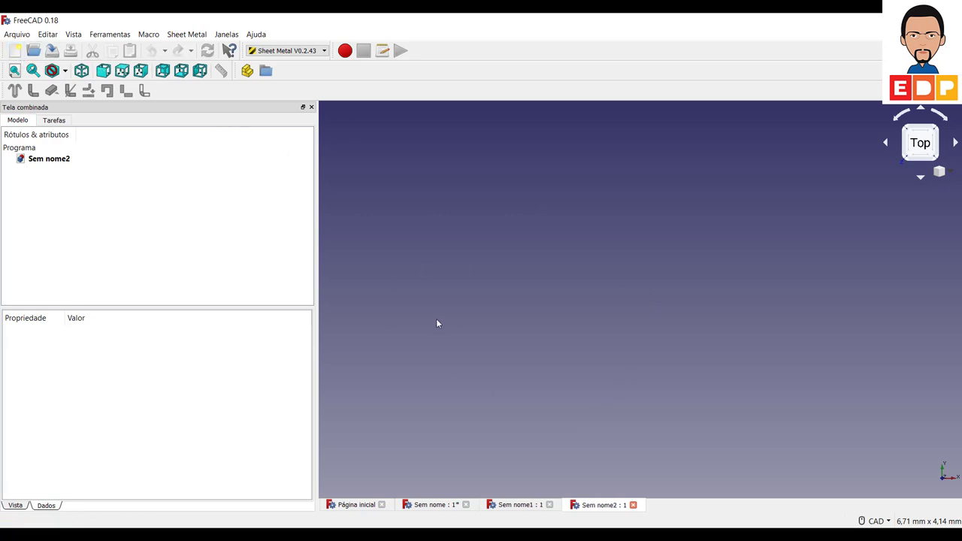
pyautogui.click(287, 51)
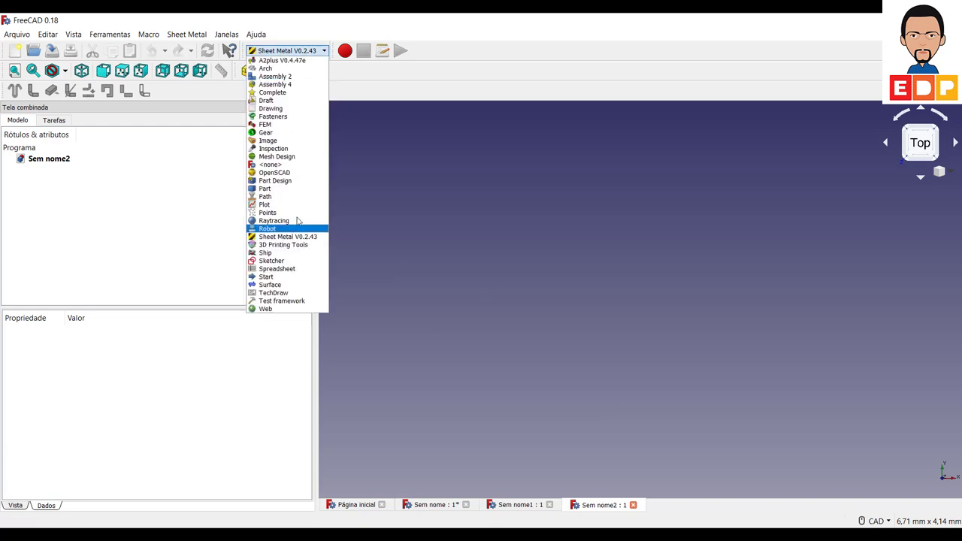
pyautogui.click(275, 181)
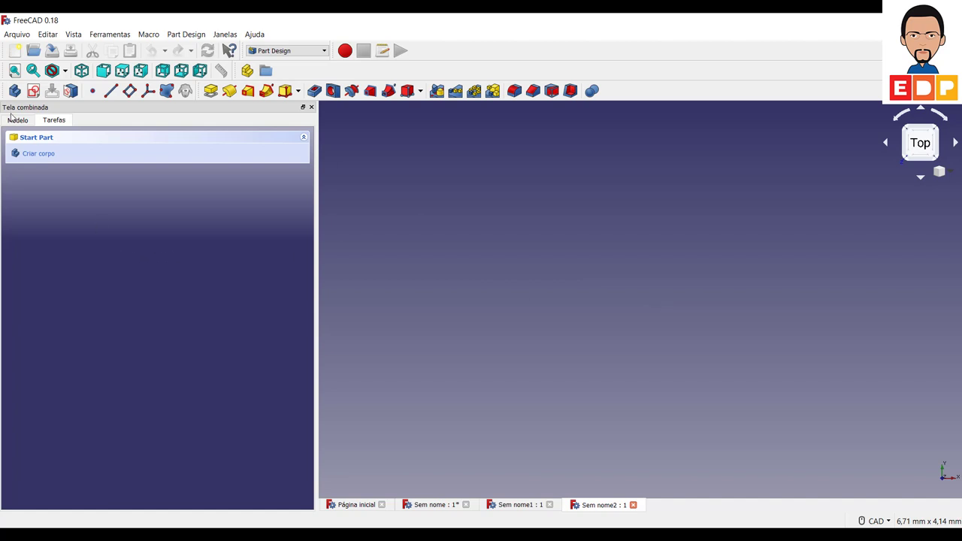
# Create a new sketch attached to the XY_Plane.
pyautogui.click(15, 121)
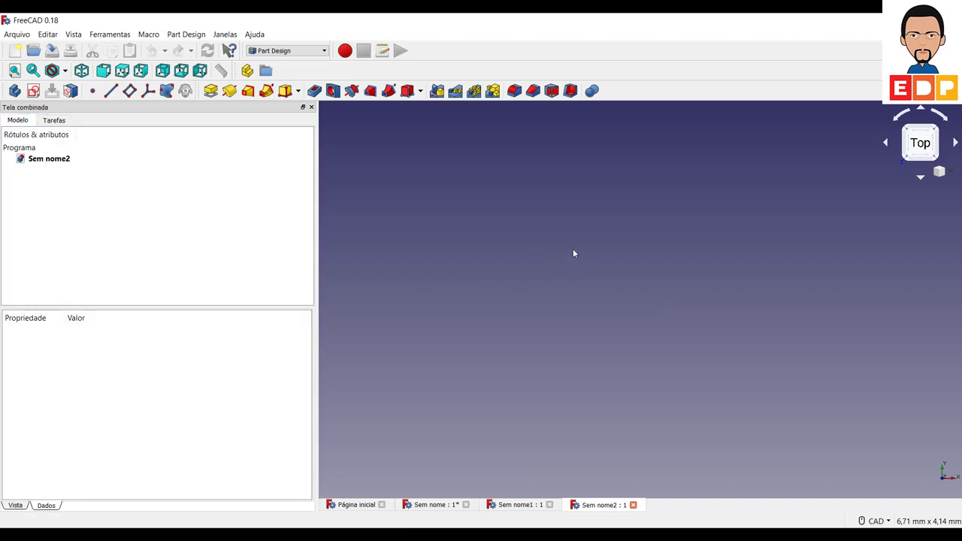
pyautogui.click(34, 93)
pyautogui.click(55, 189)
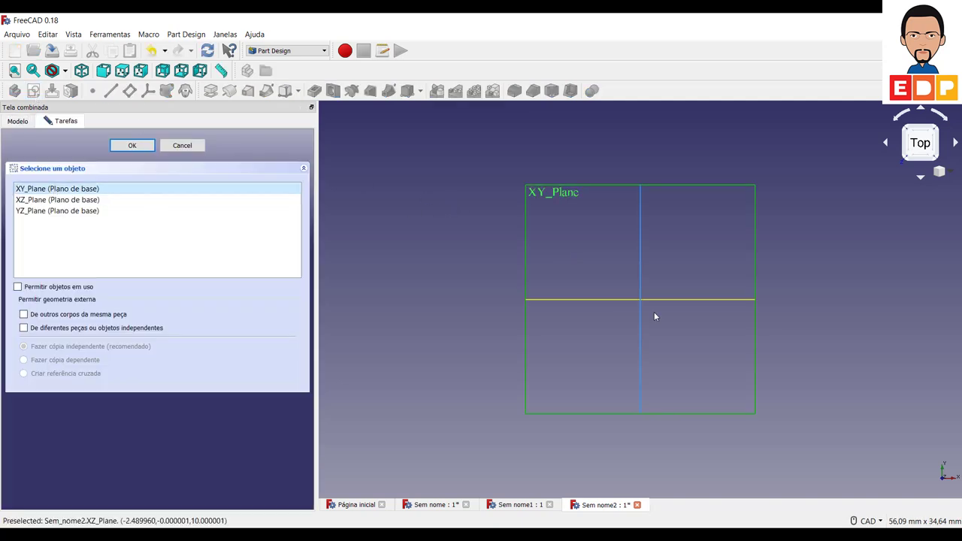
pyautogui.click(131, 145)
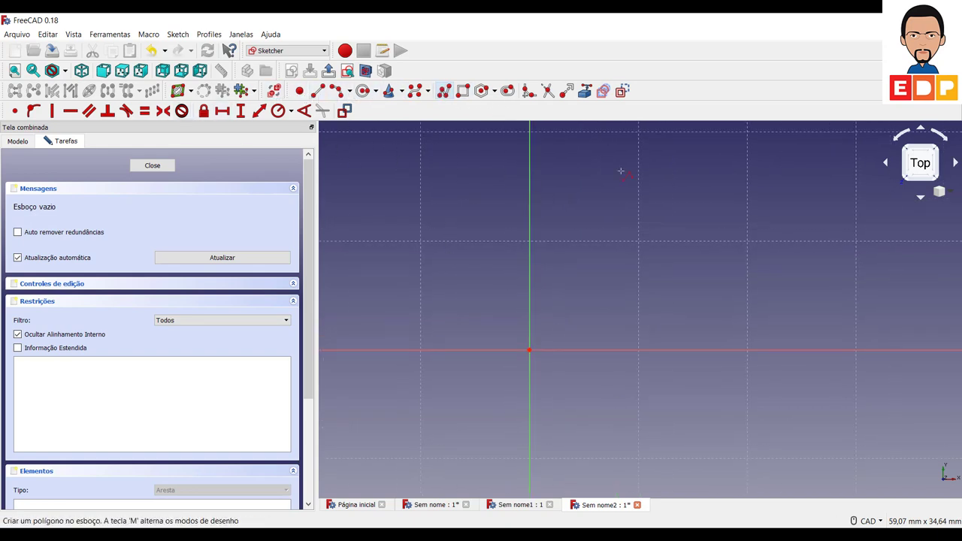
# Draw a three-segment polyline profile: vertical upright, horizontal top and slanted end leg.
pyautogui.click(592, 308)
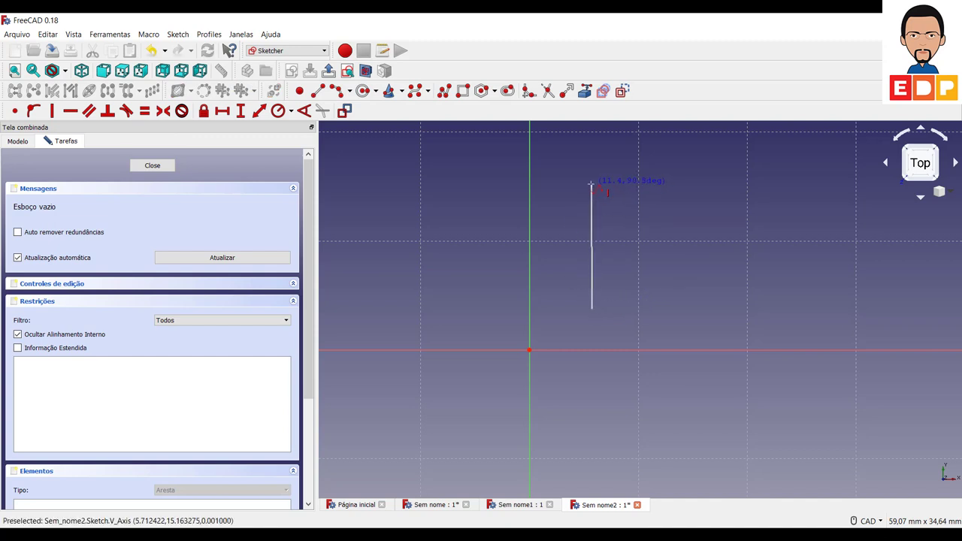
pyautogui.click(591, 184)
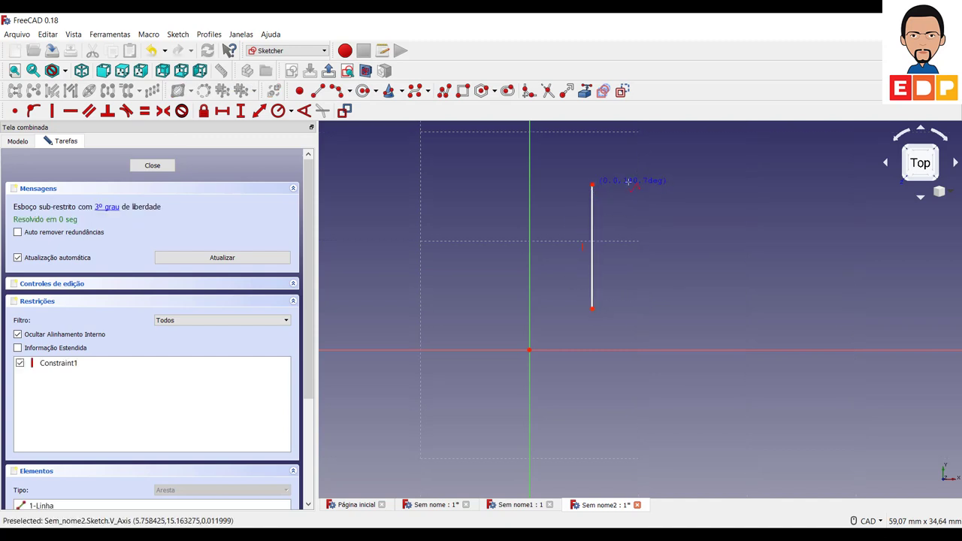
pyautogui.click(708, 184)
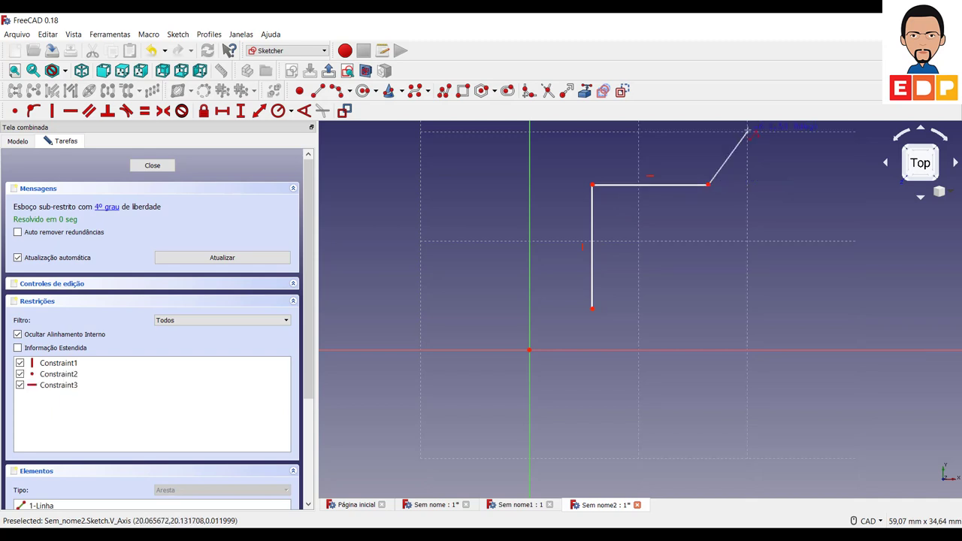
pyautogui.moveTo(754, 150); pyautogui.dragTo(694, 239, button='middle')
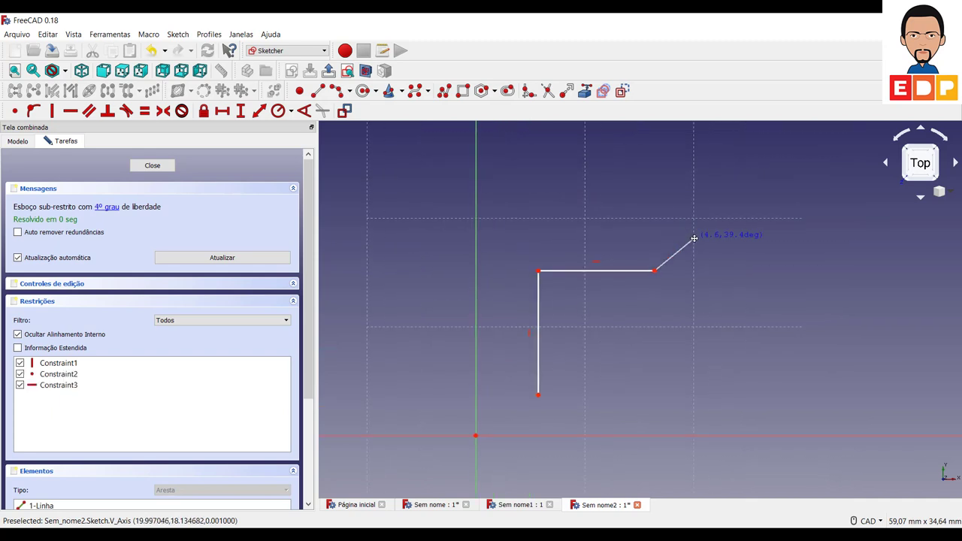
pyautogui.click(726, 188)
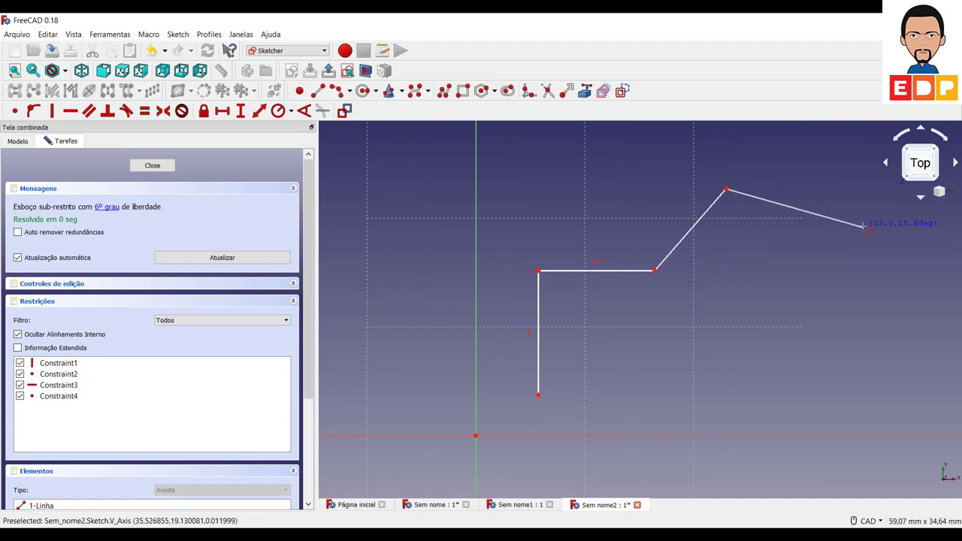
pyautogui.rightClick(862, 224)
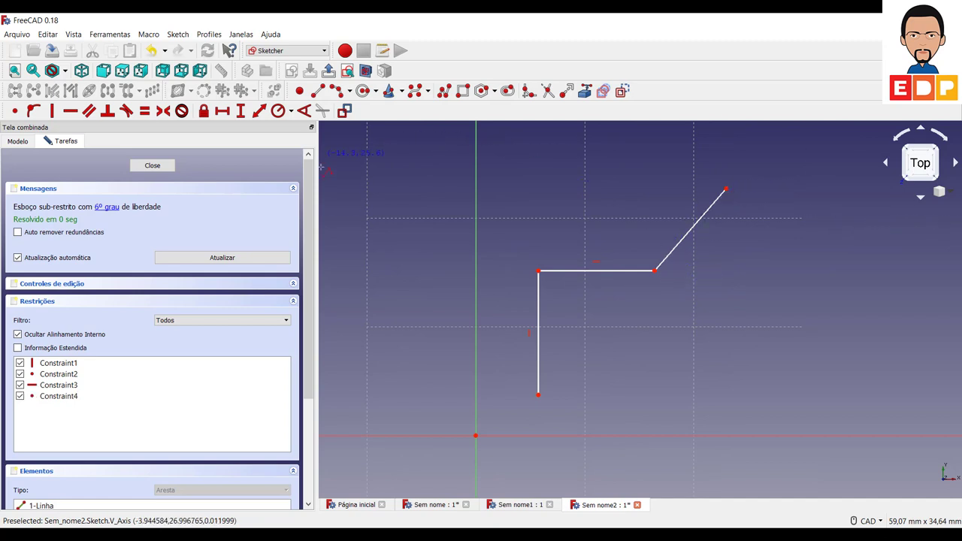
# Constrain the vertical line to 20 mm and the horizontal line to 15 mm.
pyautogui.click(537, 365)
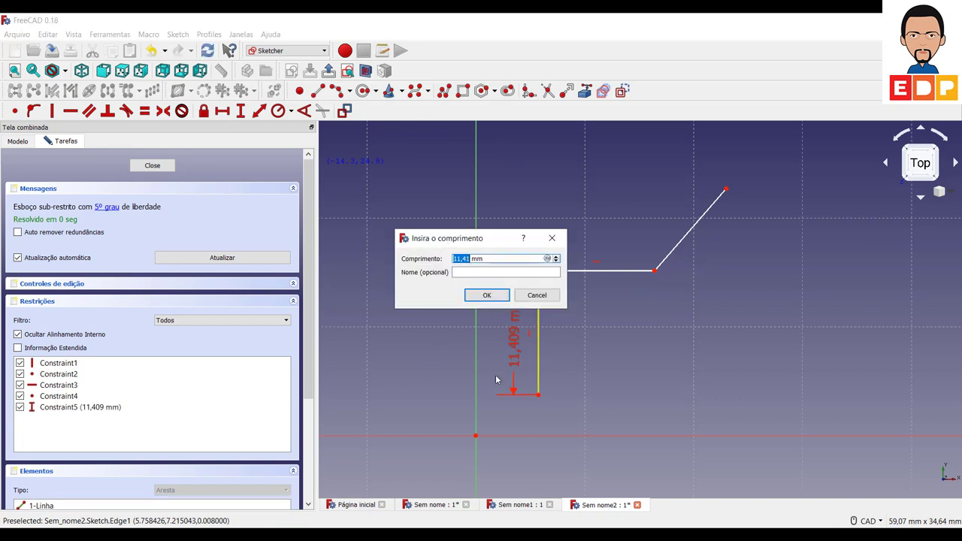
pyautogui.write('20')
pyautogui.press('Return')
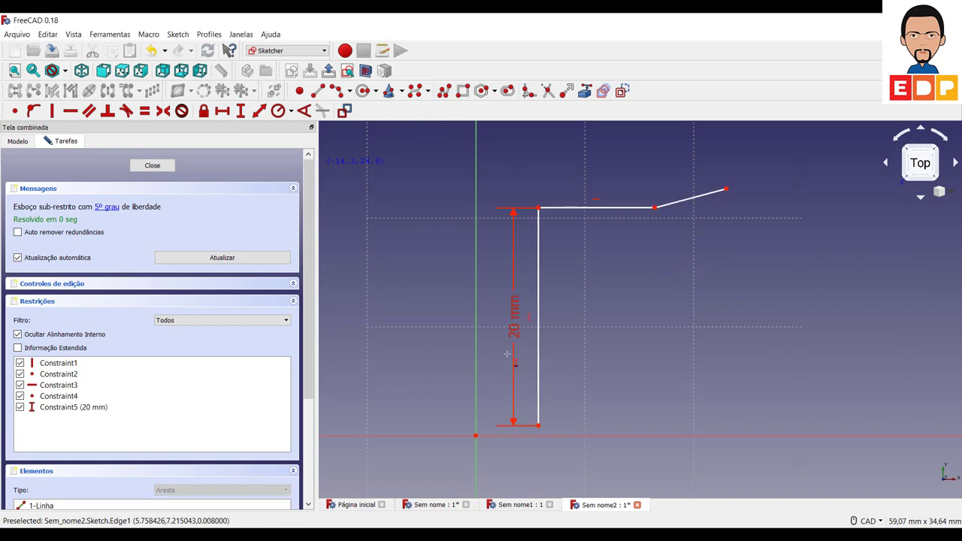
pyautogui.click(607, 199)
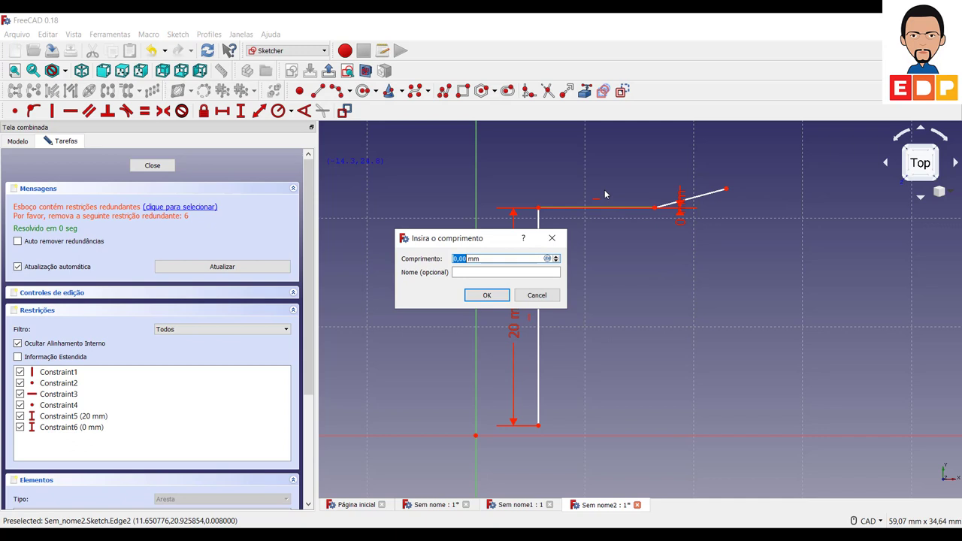
pyautogui.click(536, 294)
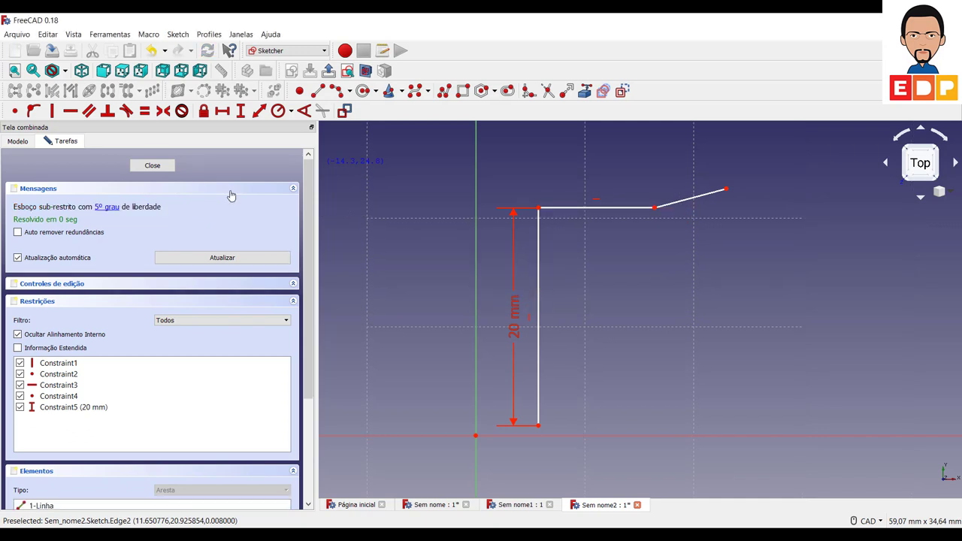
pyautogui.click(223, 112)
pyautogui.click(569, 207)
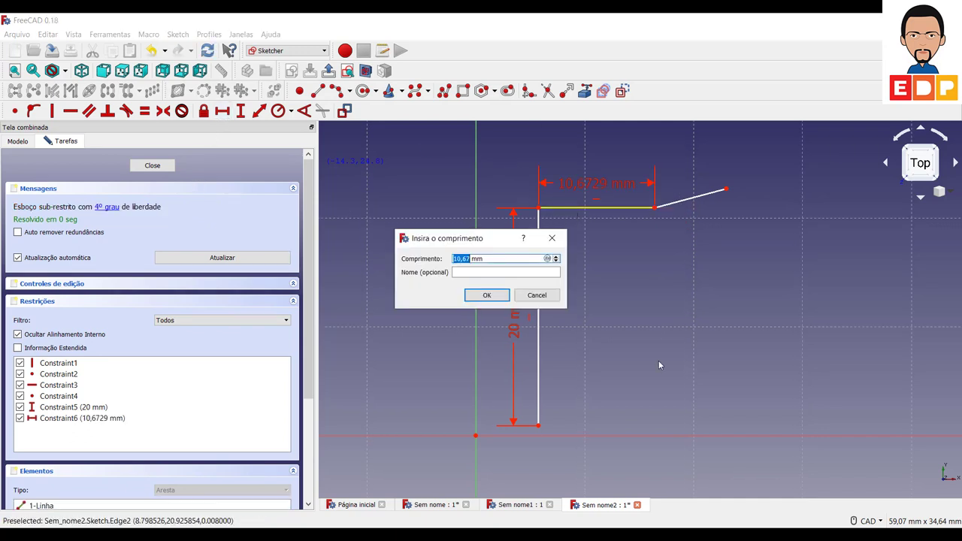
pyautogui.write('15')
pyautogui.press('Return')
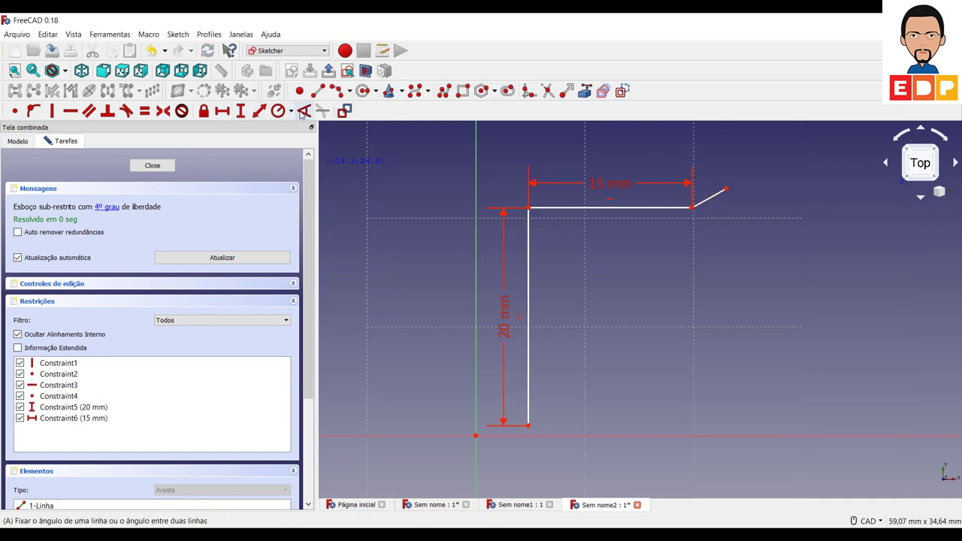
# Set a 150° angle between the top and slanted lines and make the slanted leg 20 mm.
pyautogui.click(708, 198)
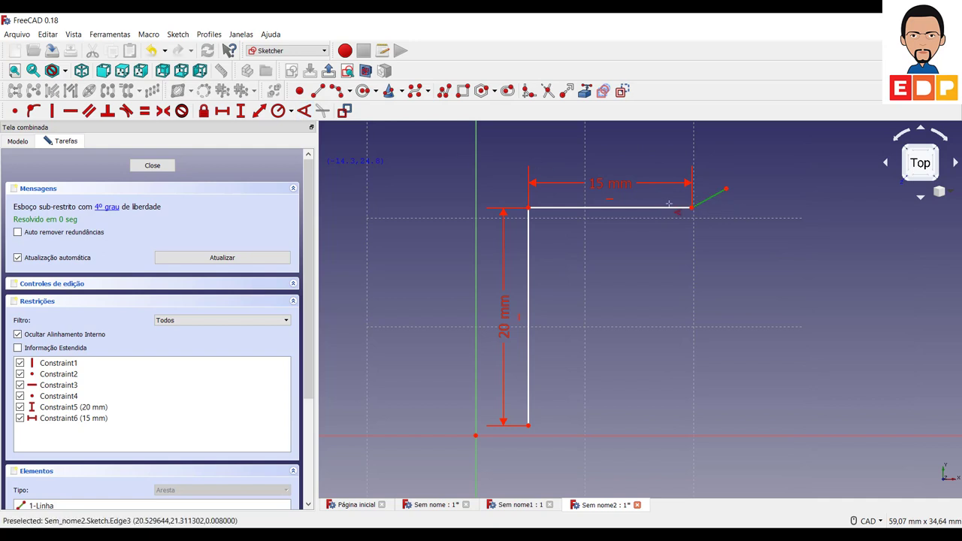
pyautogui.click(667, 208)
pyautogui.write('150')
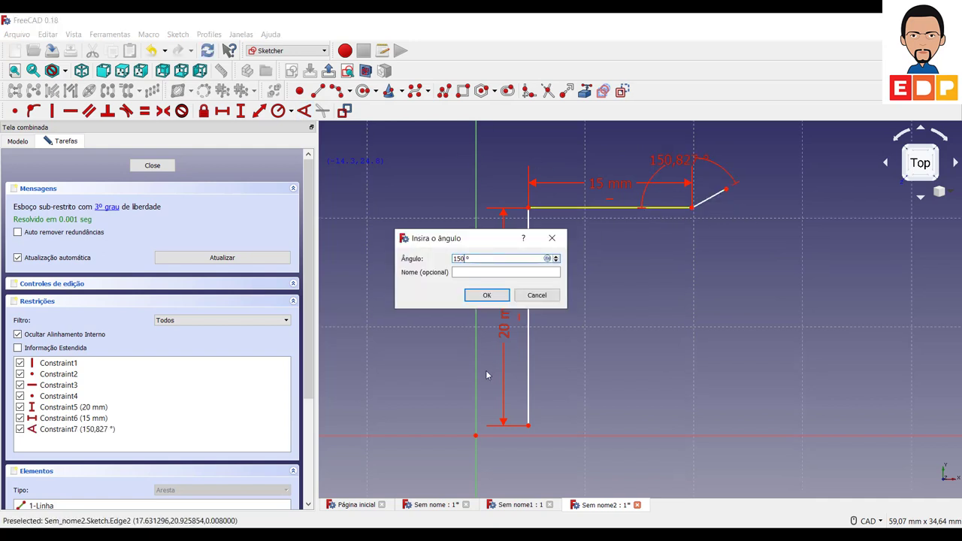
pyautogui.press('Return')
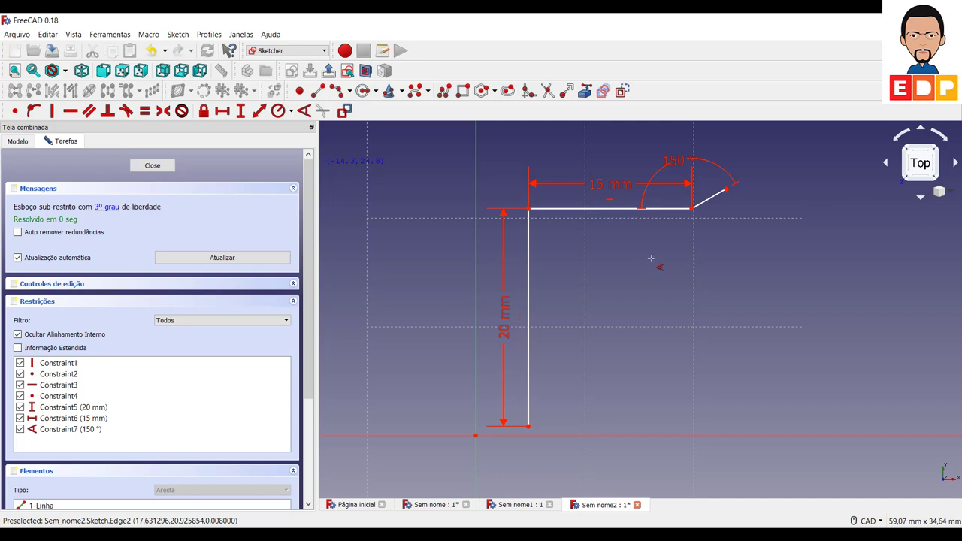
pyautogui.click(256, 117)
pyautogui.click(708, 198)
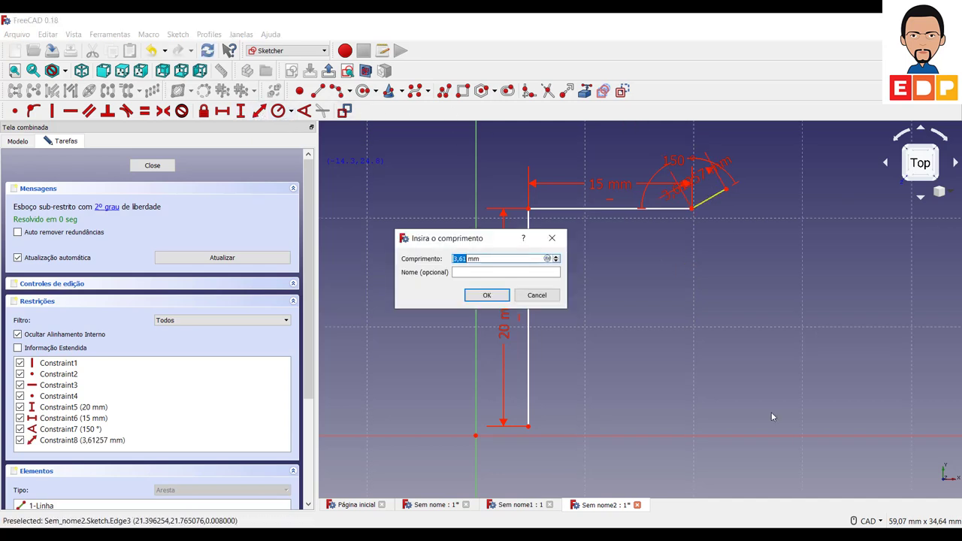
pyautogui.write('20')
pyautogui.press('Return')
pyautogui.scroll(-5, 640, 249)
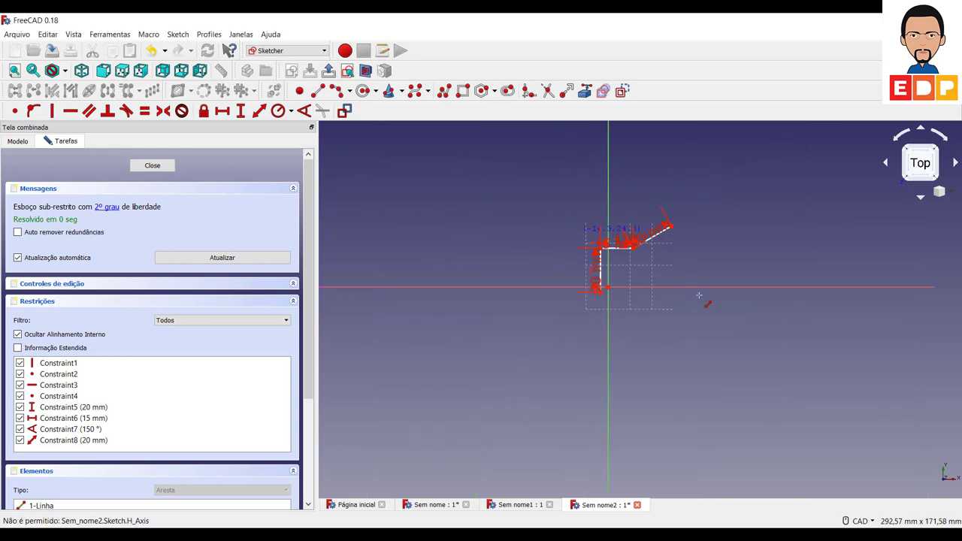
pyautogui.scroll(3, 650, 253)
pyautogui.rightClick(631, 293)
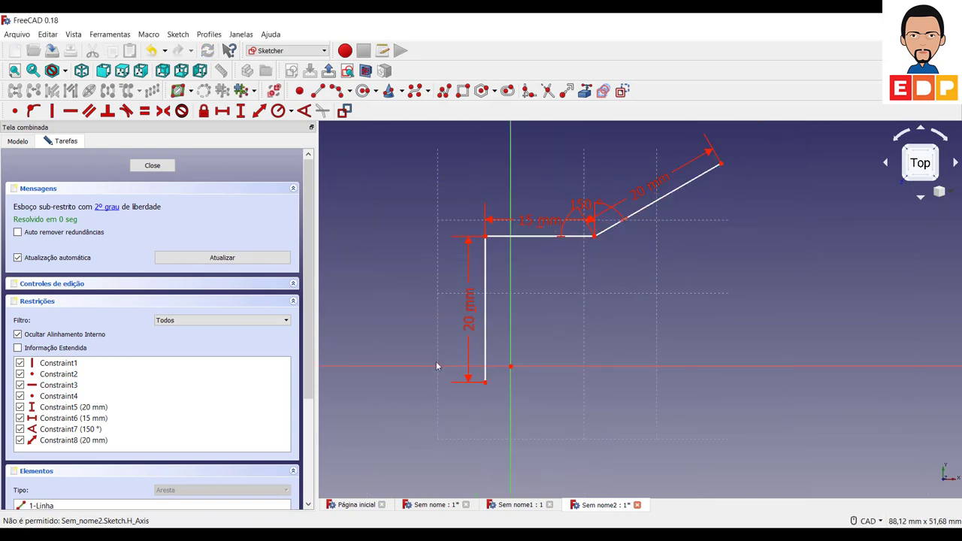
# Make the upright's bottom endpoint coincident with the origin and move the dimension labels clear.
pyautogui.click(484, 384)
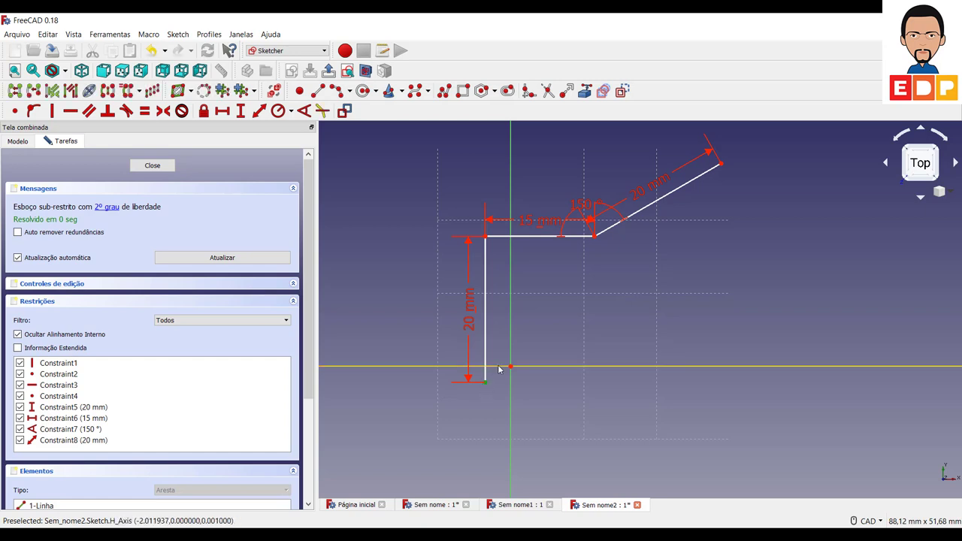
pyautogui.click(511, 367)
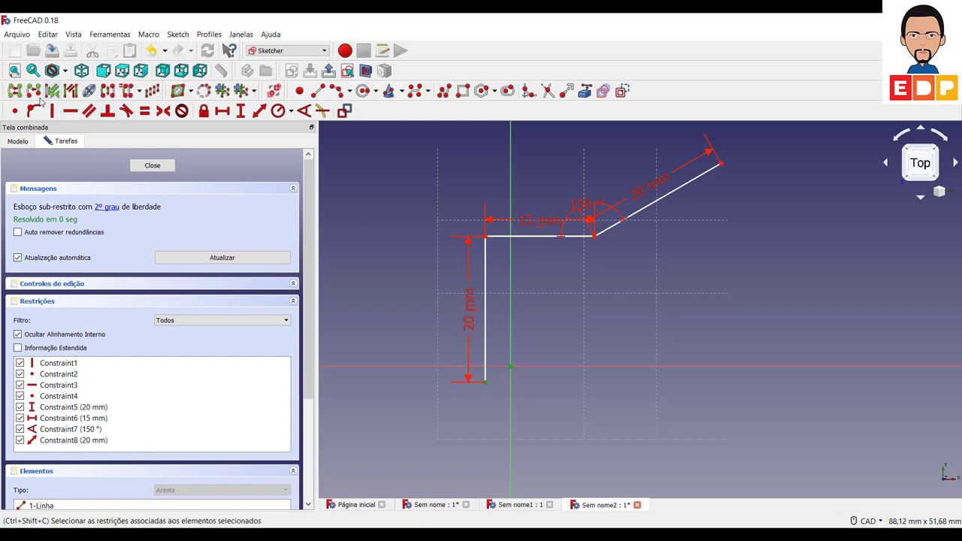
pyautogui.click(15, 110)
pyautogui.moveTo(725, 301); pyautogui.dragTo(705, 375, button='middle')
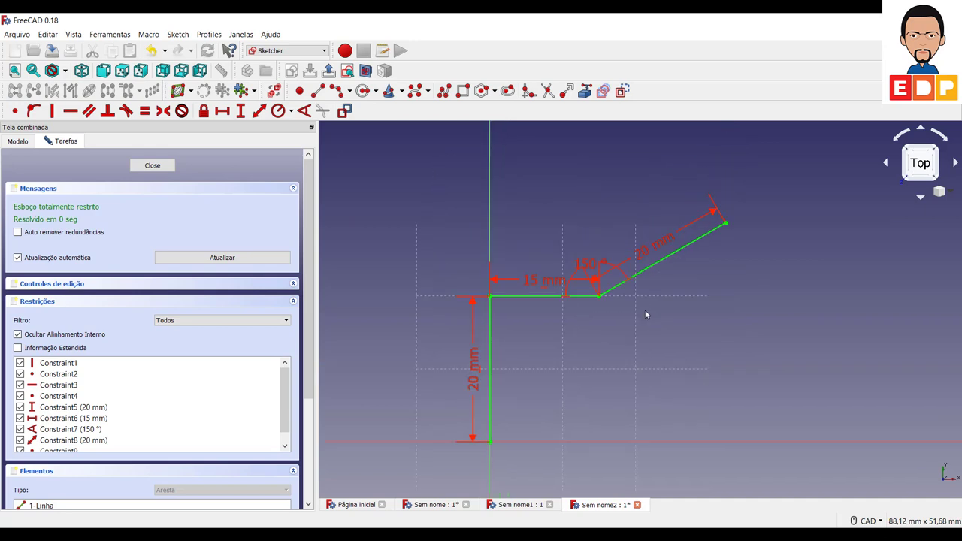
pyautogui.moveTo(601, 286)
pyautogui.mouseDown()
pyautogui.moveTo(602, 273)
pyautogui.moveTo(551, 348)
pyautogui.mouseUp()
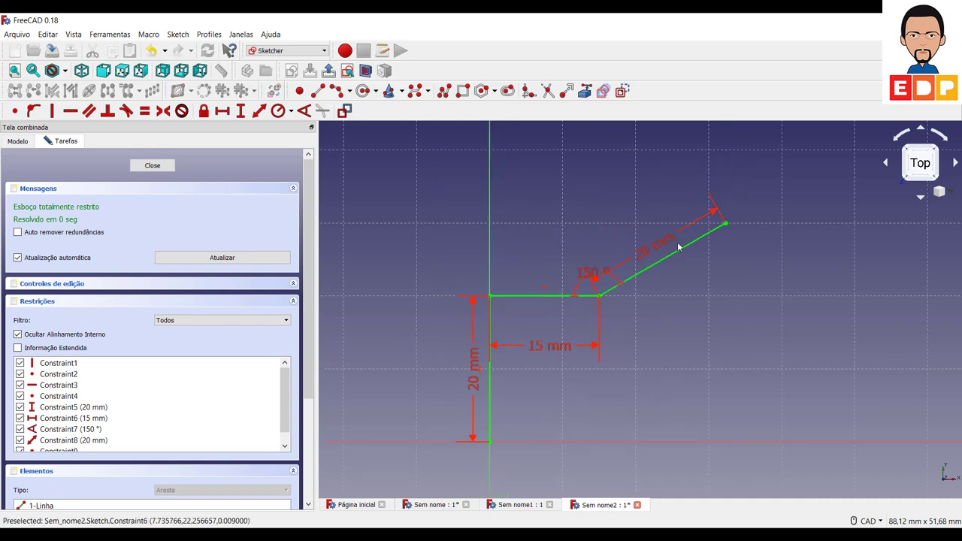
pyautogui.moveTo(679, 245); pyautogui.dragTo(691, 295)
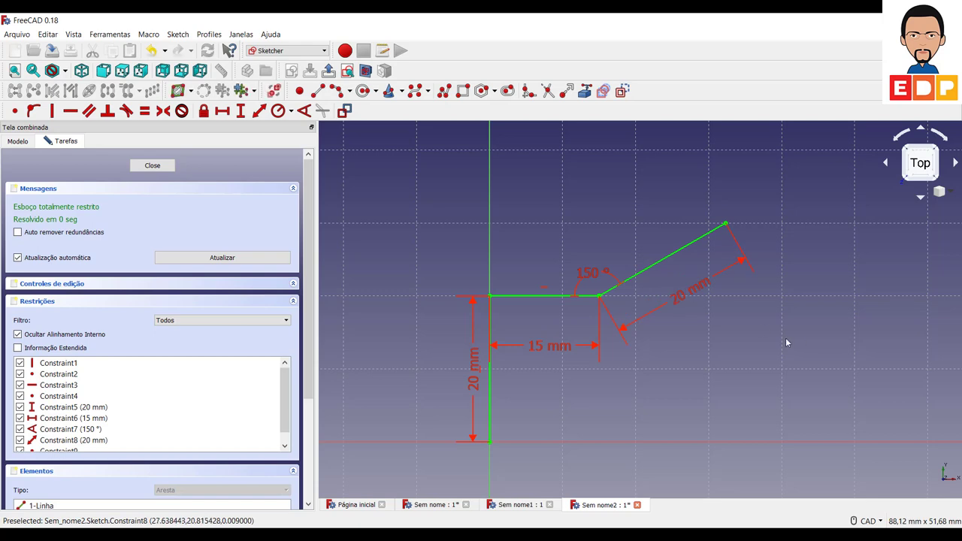
# Close the sketch, switch to the Sheet Metal workbench and view it isometrically.
pyautogui.click(153, 166)
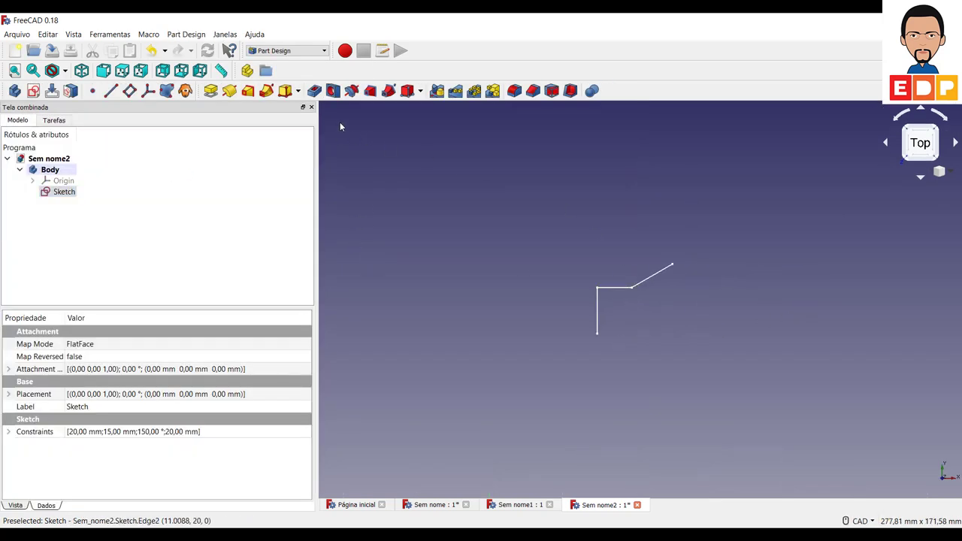
pyautogui.click(308, 50)
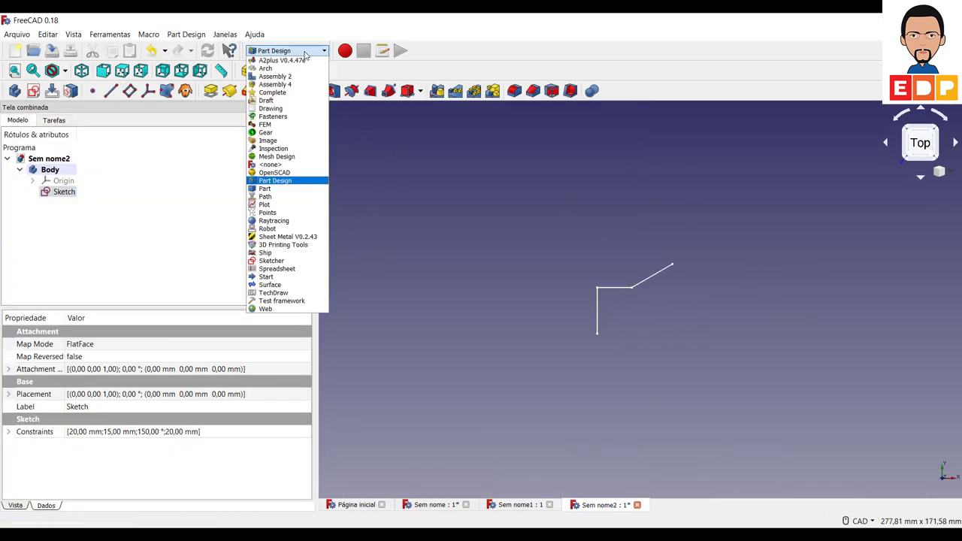
pyautogui.click(299, 236)
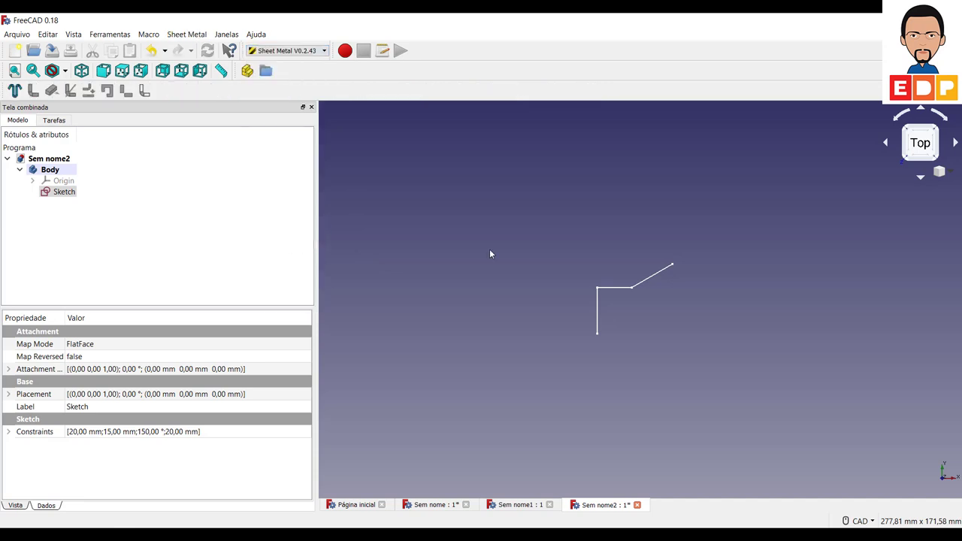
pyautogui.click(935, 127)
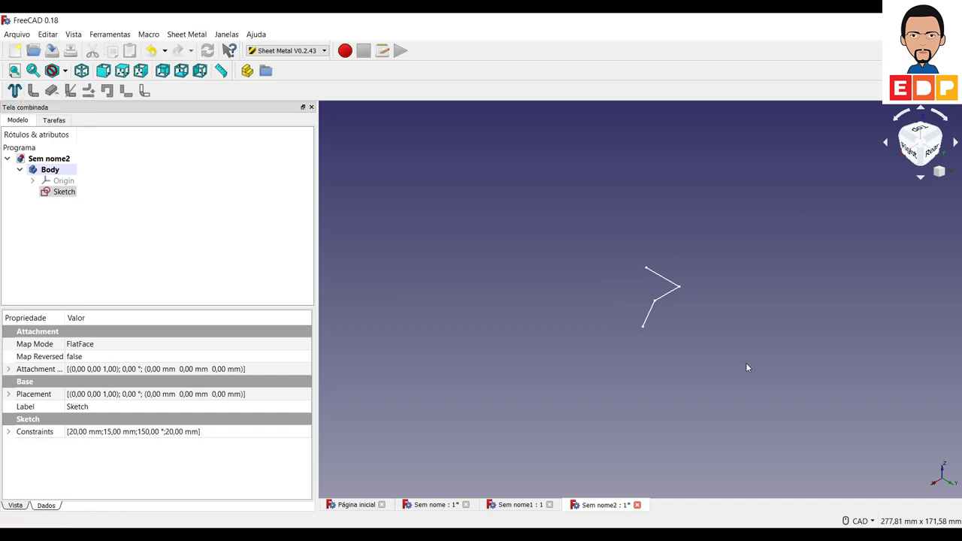
# Make a BaseBend base wall from the profile sketch.
pyautogui.click(15, 91)
pyautogui.rightClick(676, 390)
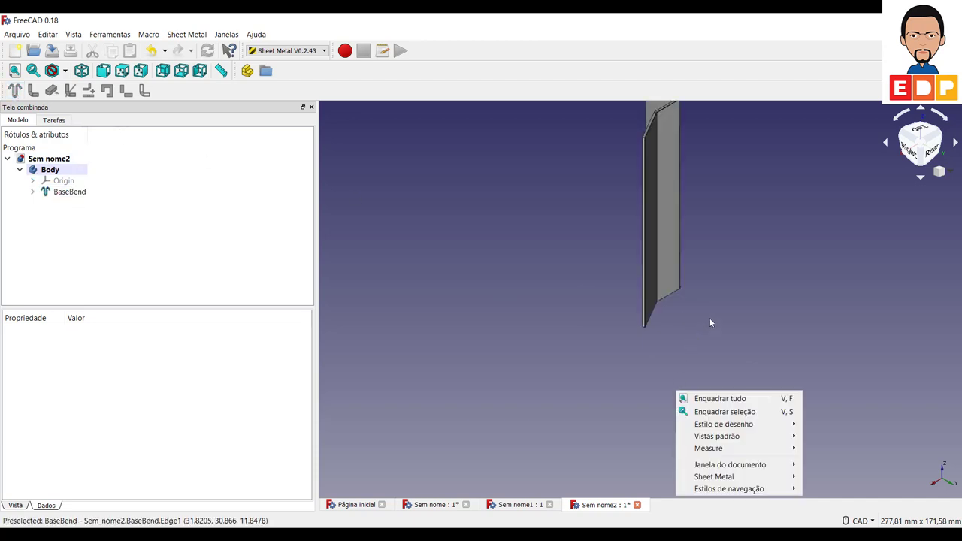
pyautogui.click(711, 322)
pyautogui.moveTo(721, 304); pyautogui.dragTo(693, 376, button='middle')
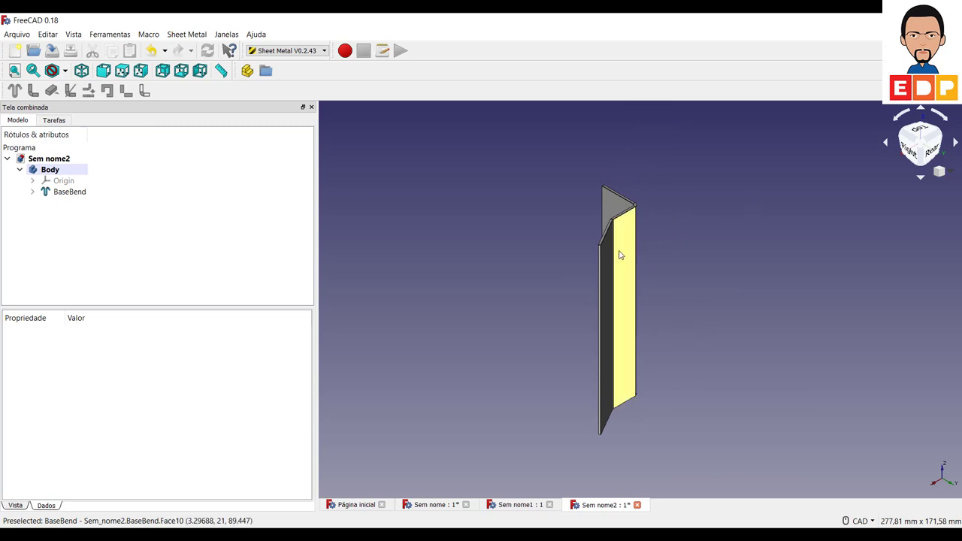
# Set the BaseBend length to 50 mm in its Data properties and review the parameters.
pyautogui.click(70, 195)
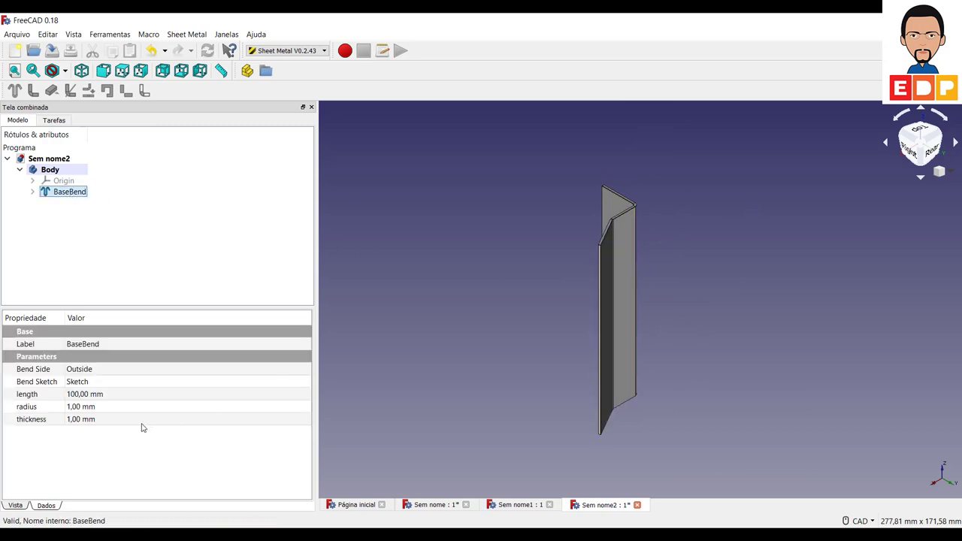
pyautogui.click(81, 422)
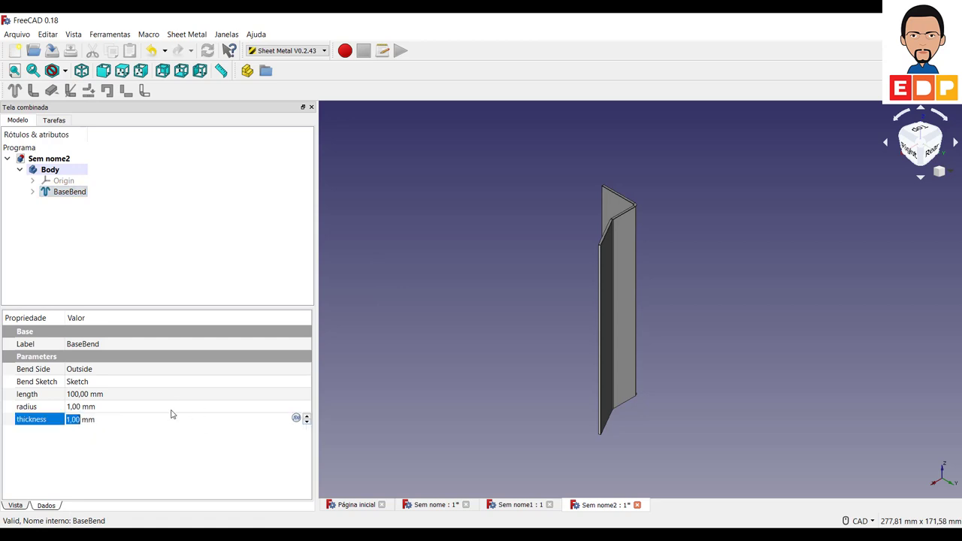
pyautogui.click(85, 397)
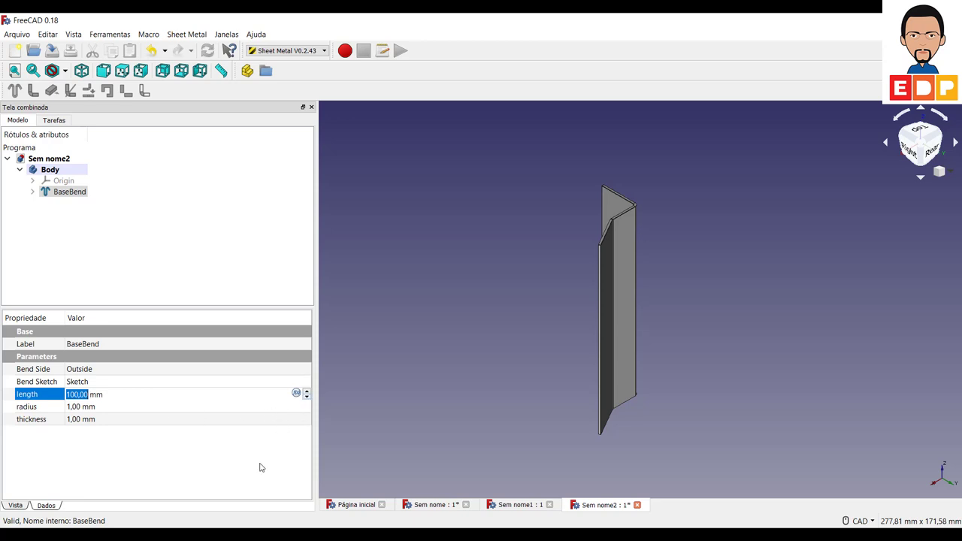
pyautogui.write('50')
pyautogui.press('Return')
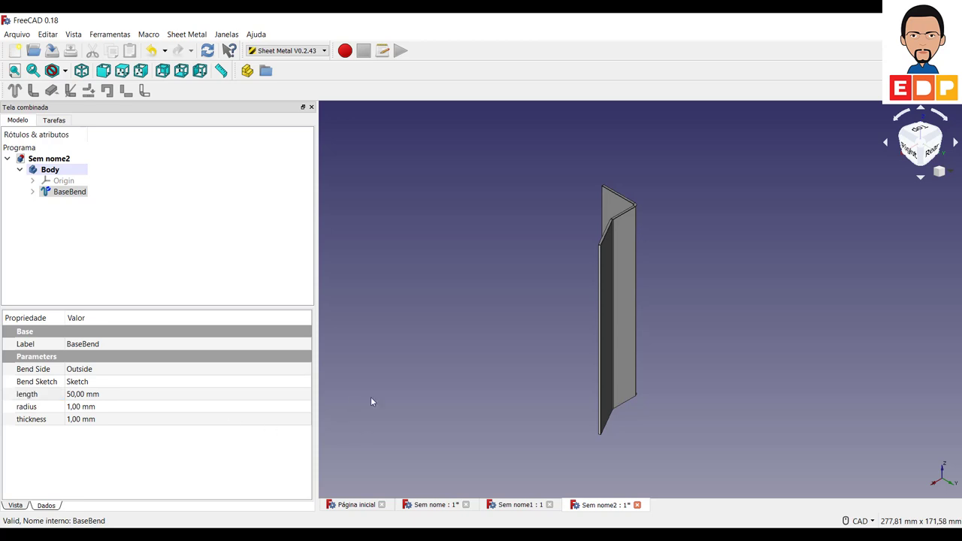
pyautogui.click(410, 384)
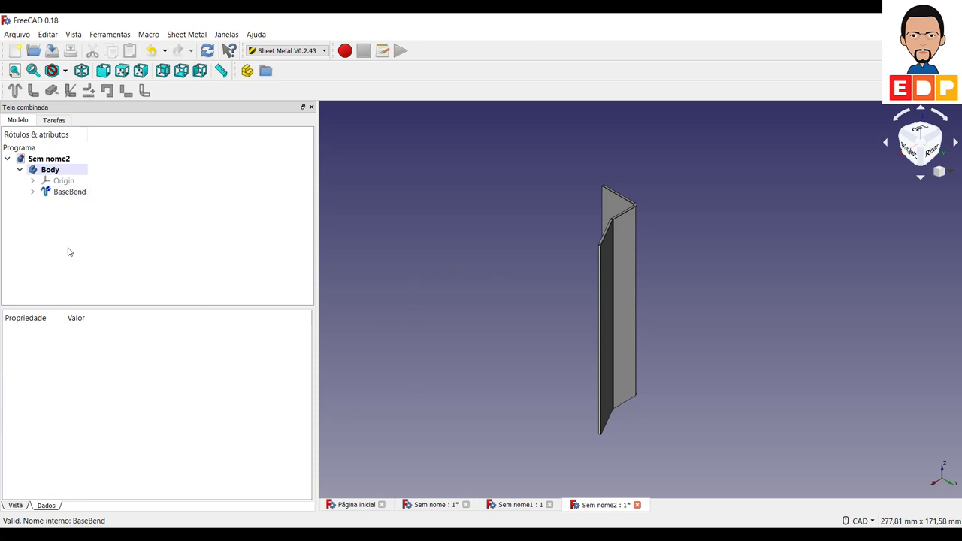
pyautogui.click(67, 193)
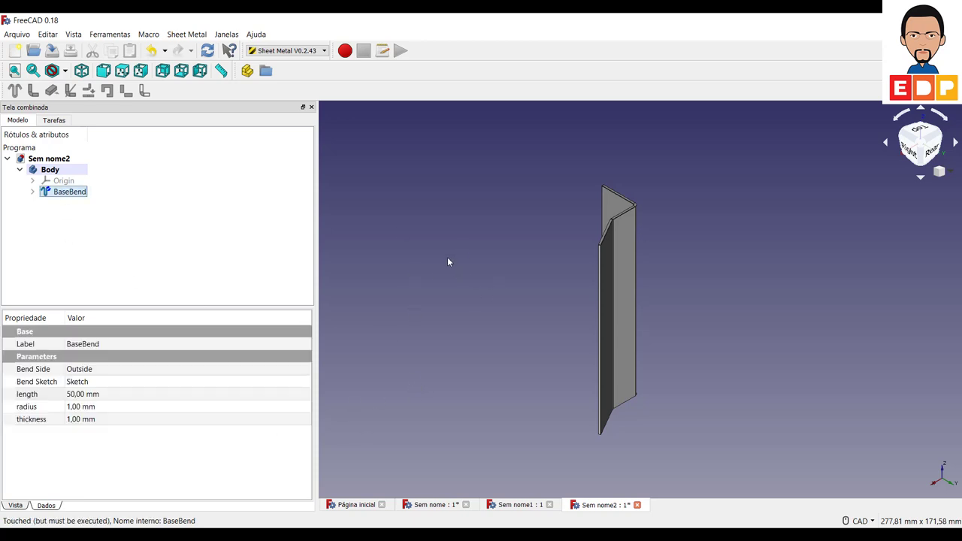
pyautogui.scroll(-2, 447, 262)
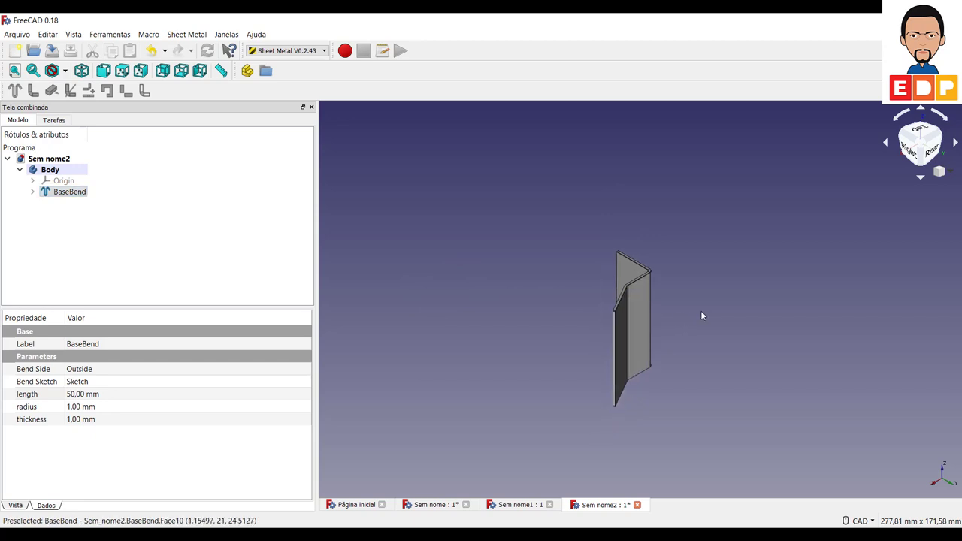
pyautogui.scroll(-2, 704, 310)
pyautogui.scroll(4, 707, 307)
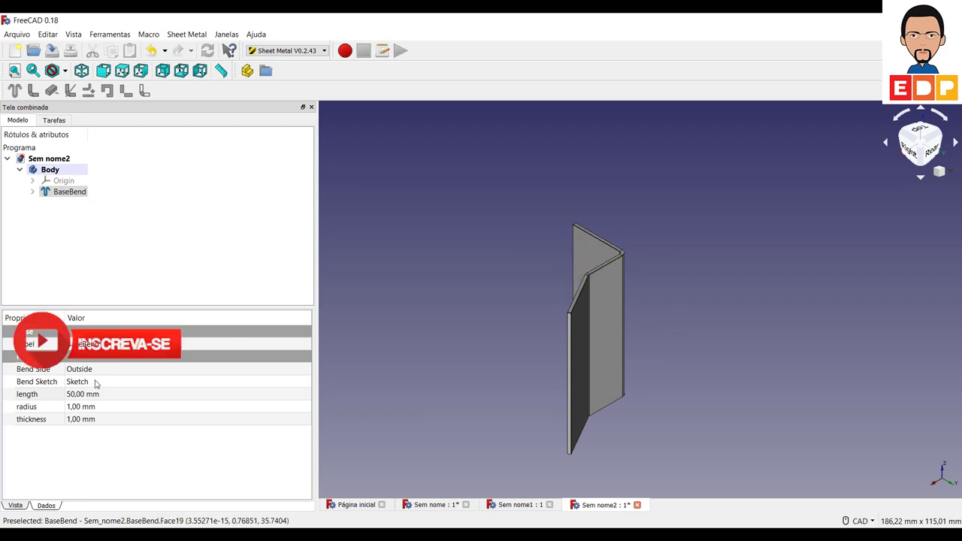
# Look through the BaseBend property and task panels, leaving thickness at 1 mm.
pyautogui.click(22, 508)
pyautogui.click(57, 507)
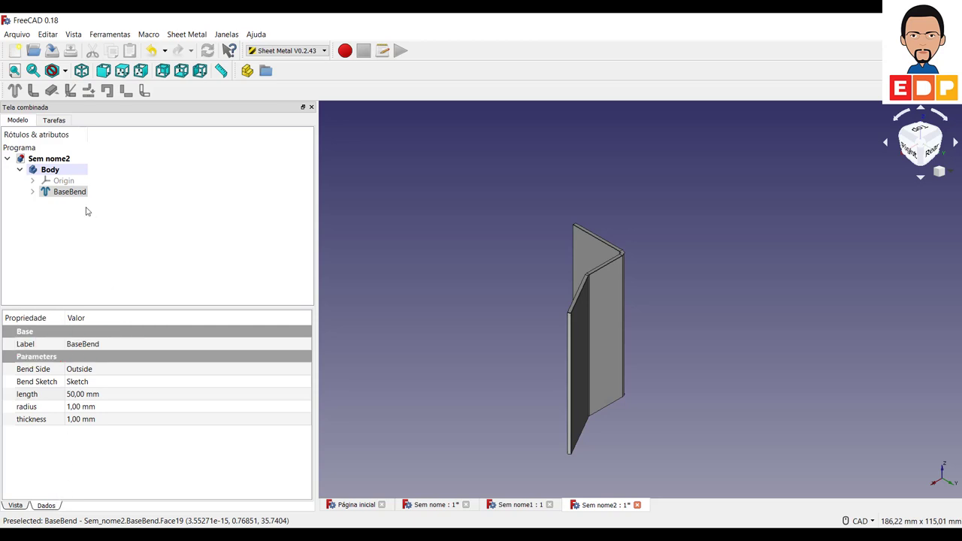
pyautogui.click(55, 121)
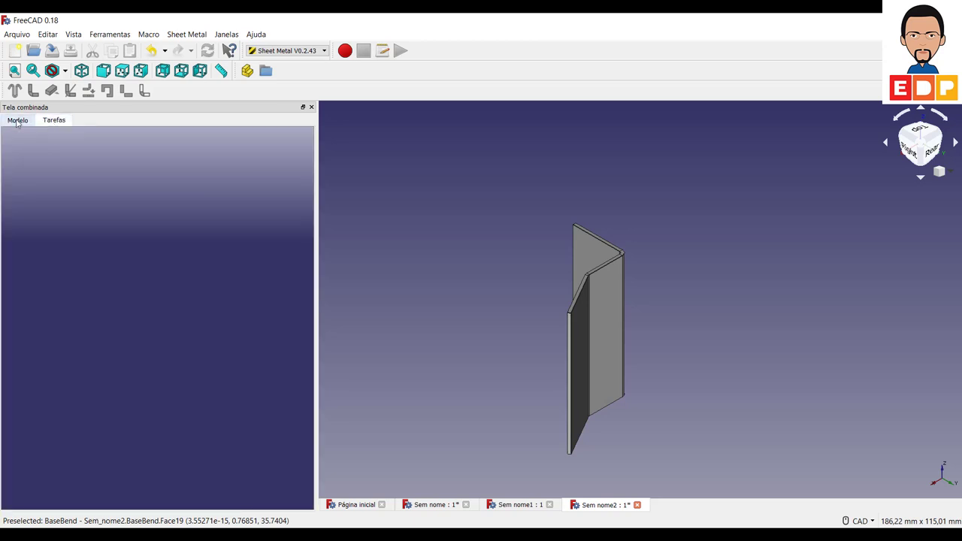
pyautogui.click(17, 120)
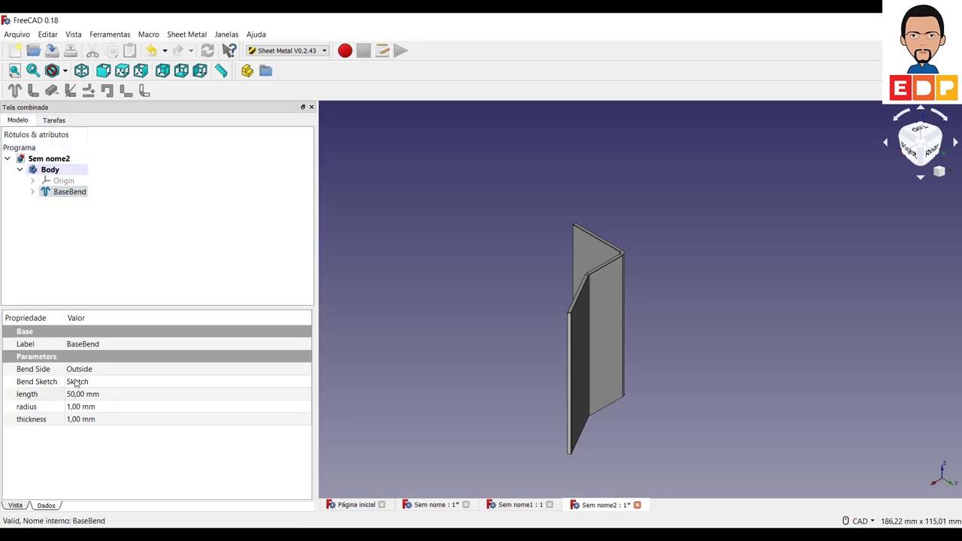
pyautogui.click(99, 419)
pyautogui.press('Return')
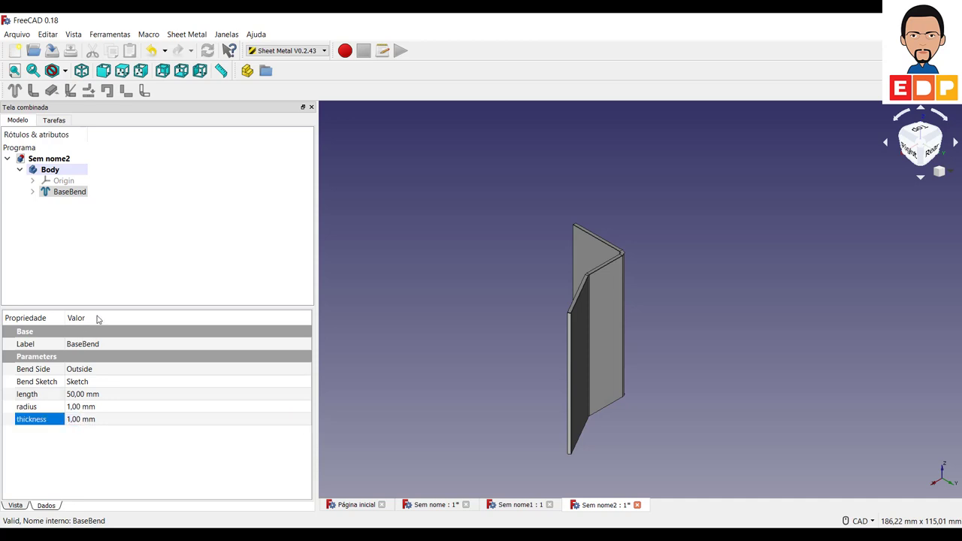
# Select the bent part and open the Bend Side dropdown showing Outside, Inside and Middle.
pyautogui.click(15, 505)
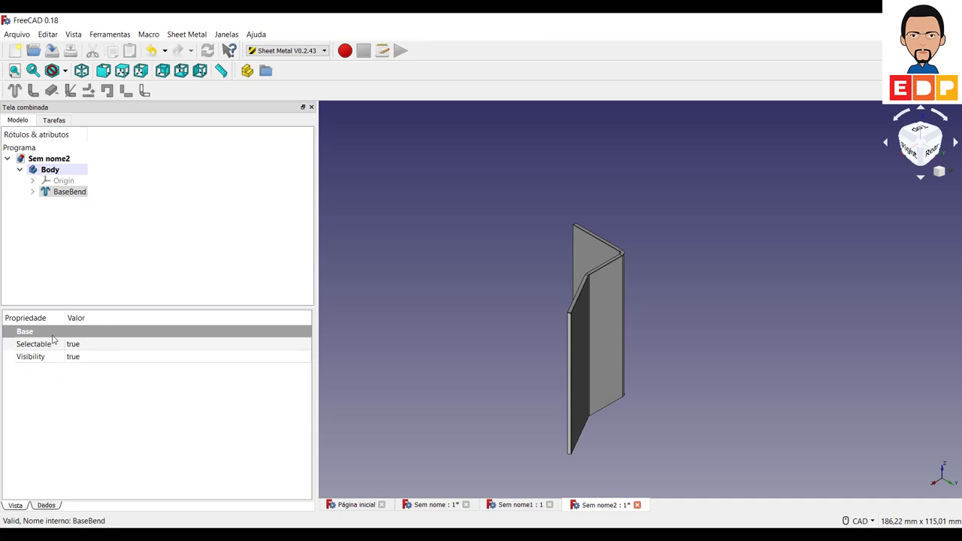
pyautogui.click(51, 505)
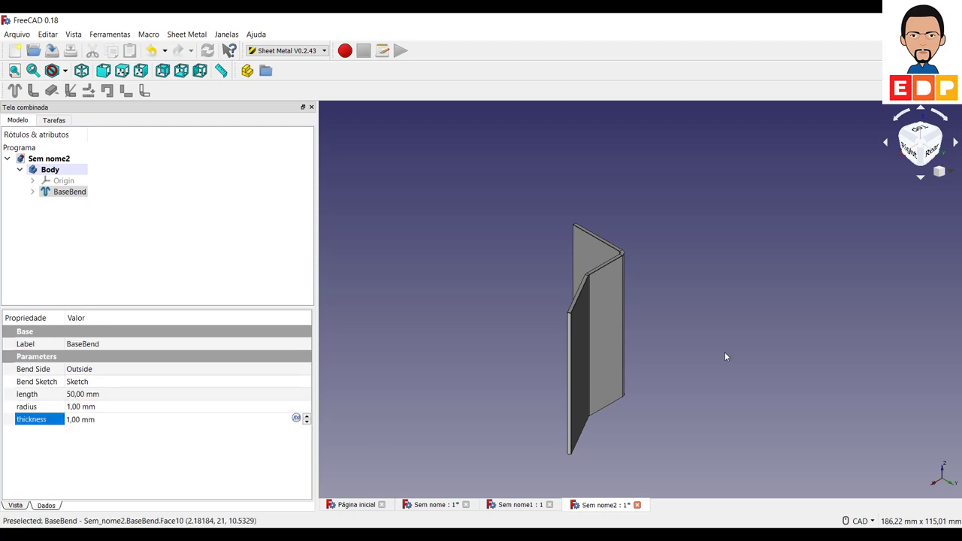
pyautogui.click(653, 301)
pyautogui.click(592, 256)
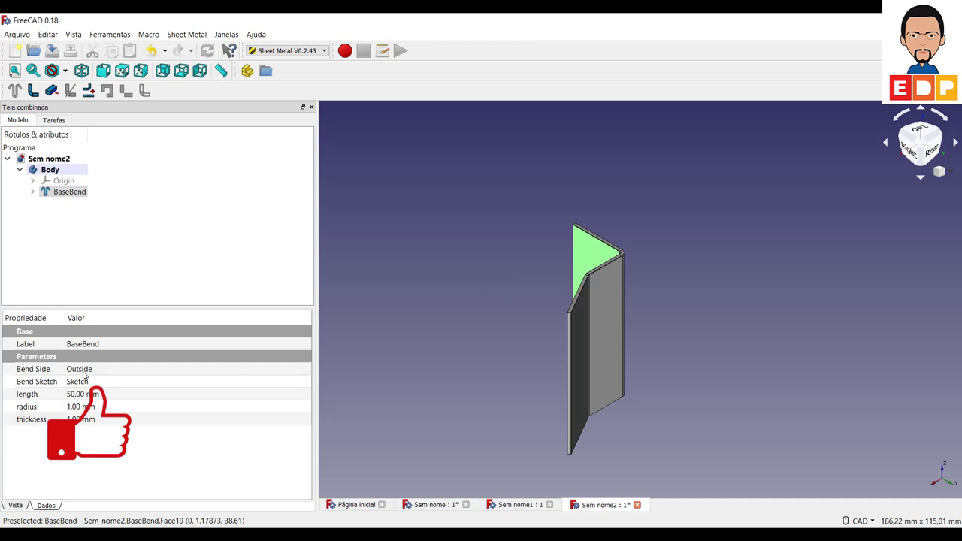
pyautogui.click(84, 373)
pyautogui.click(84, 373)
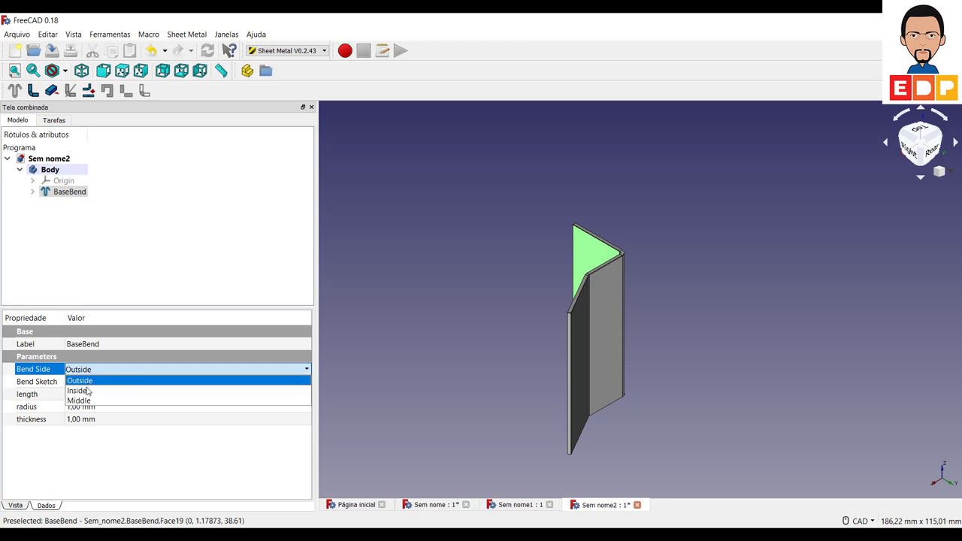
# Try Bend Side Middle on the BaseBend, then switch it back to Outside.
pyautogui.click(84, 400)
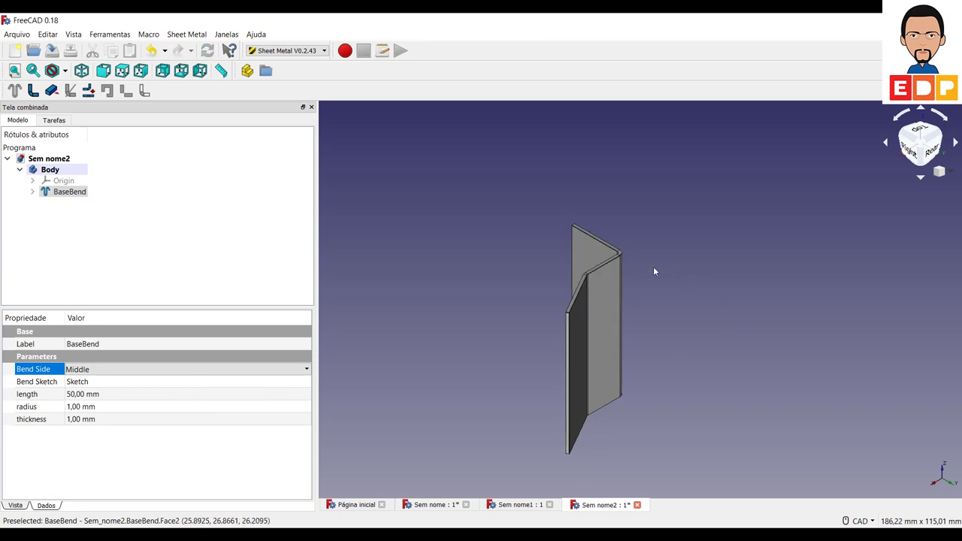
pyautogui.scroll(2, 600, 269)
pyautogui.scroll(2, 627, 252)
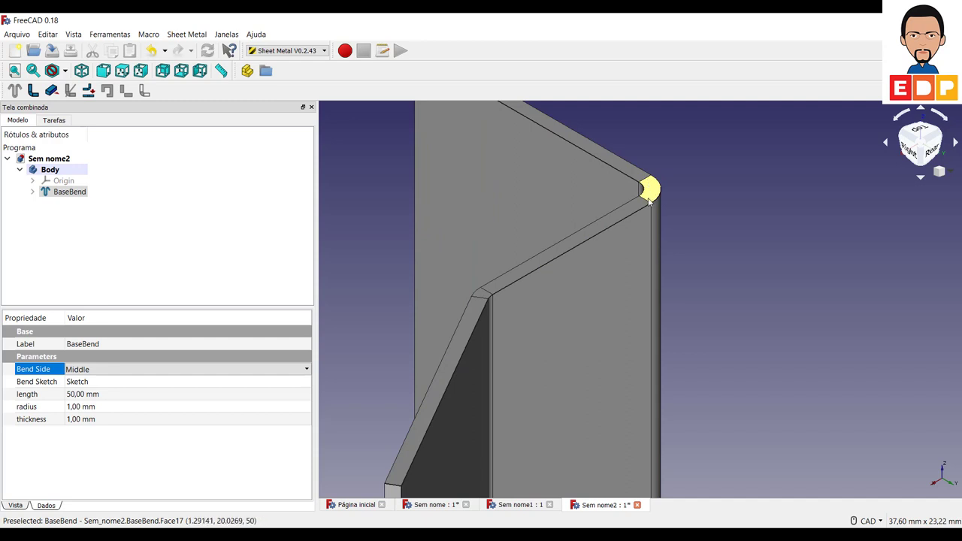
pyautogui.click(87, 369)
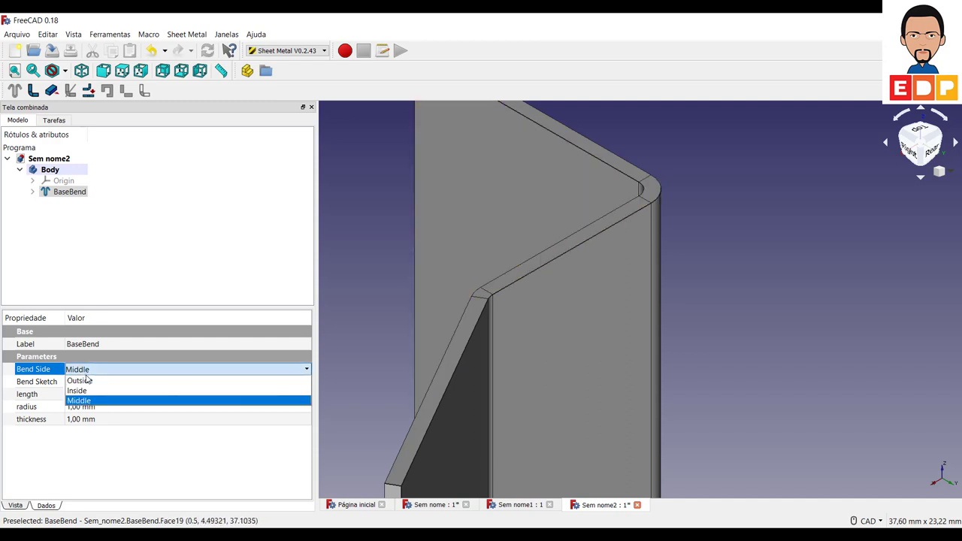
pyautogui.click(85, 381)
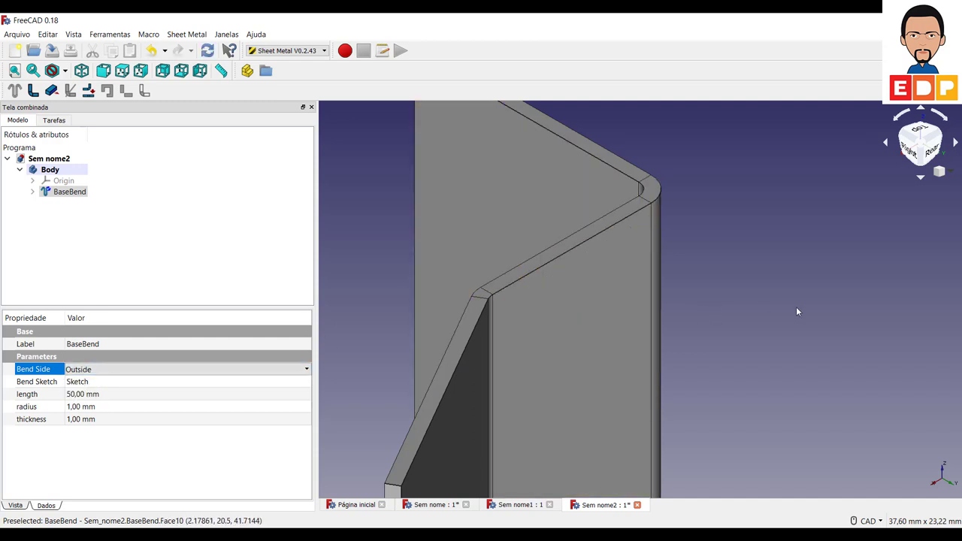
# Set Bend Side to Inside, inspect the bend, and deselect the part.
pyautogui.click(106, 371)
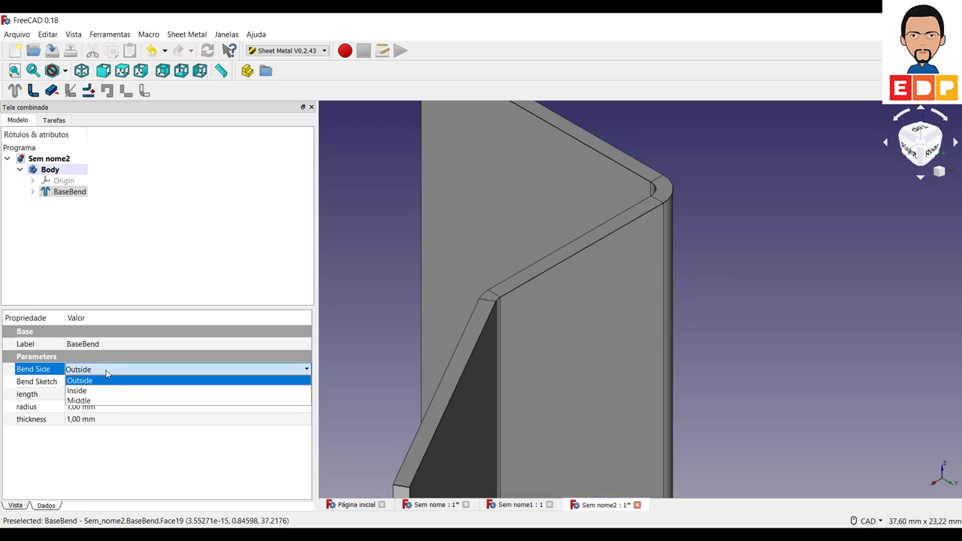
pyautogui.click(97, 391)
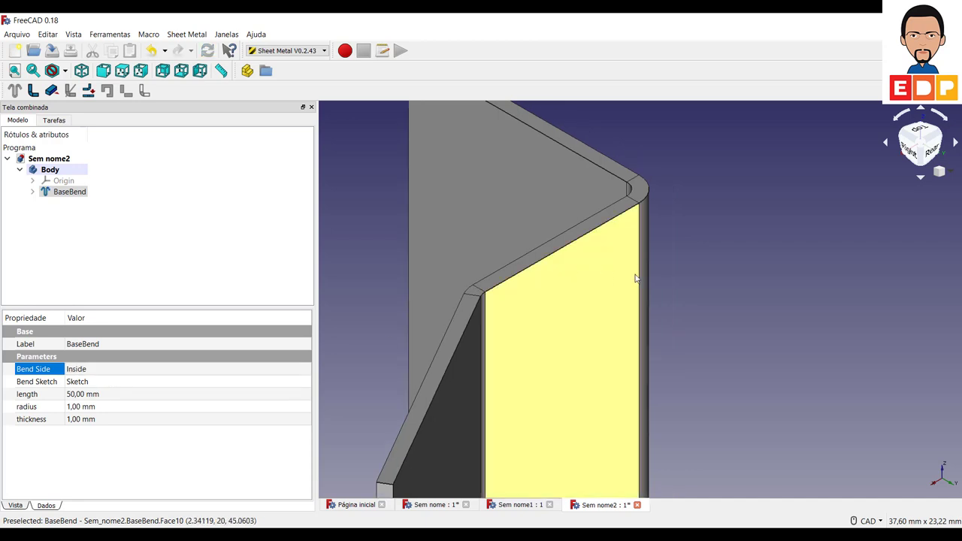
pyautogui.moveTo(635, 278); pyautogui.dragTo(759, 267, button='middle')
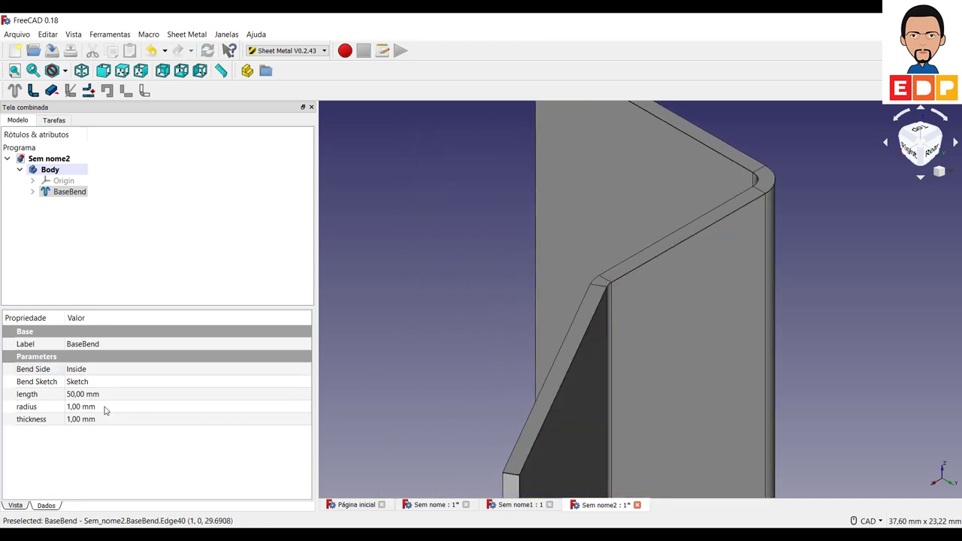
pyautogui.click(84, 372)
pyautogui.click(84, 372)
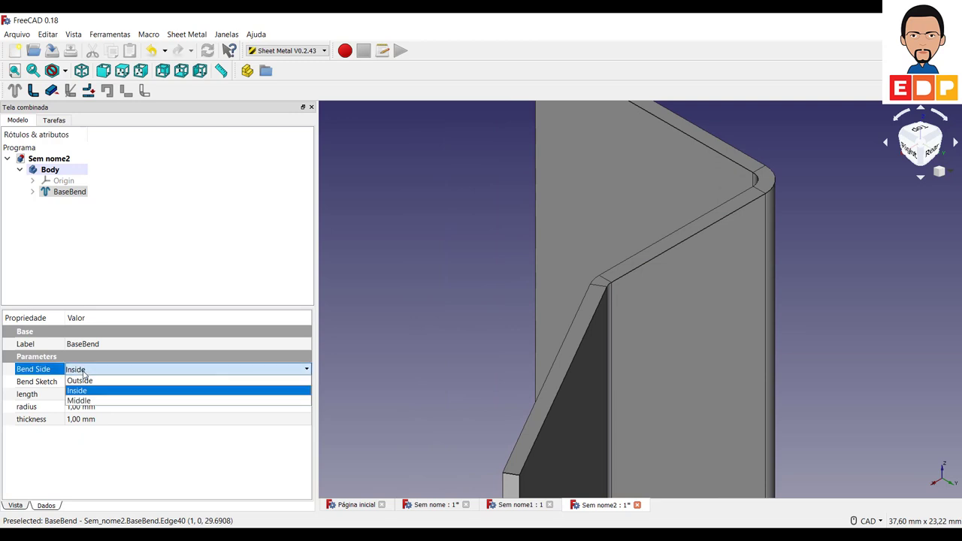
pyautogui.click(84, 372)
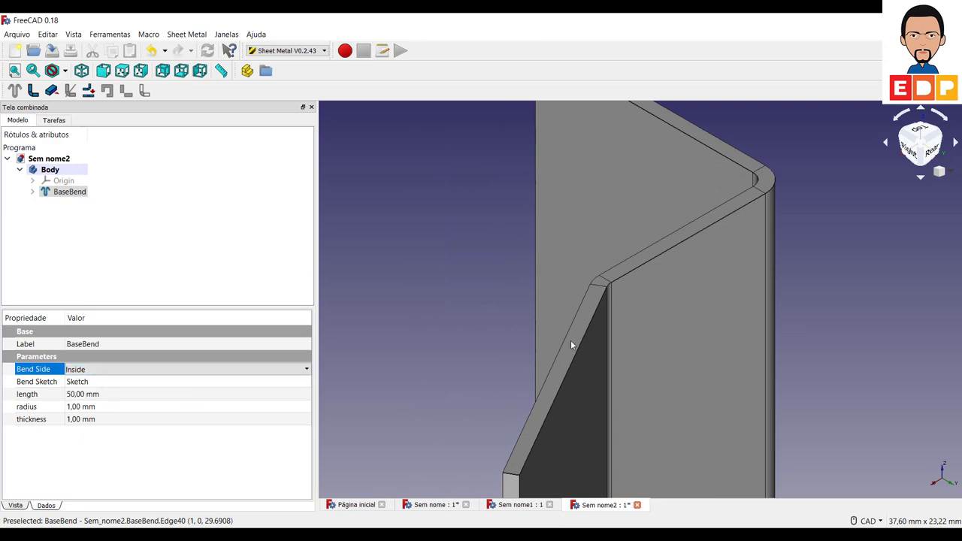
pyautogui.scroll(-3, 571, 344)
pyautogui.moveTo(796, 330); pyautogui.dragTo(652, 161, button='middle')
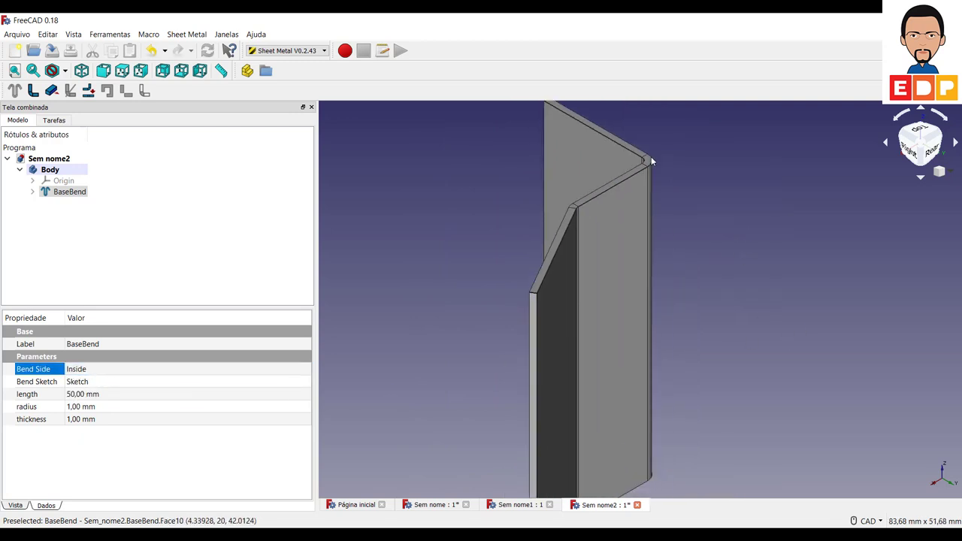
pyautogui.click(707, 332)
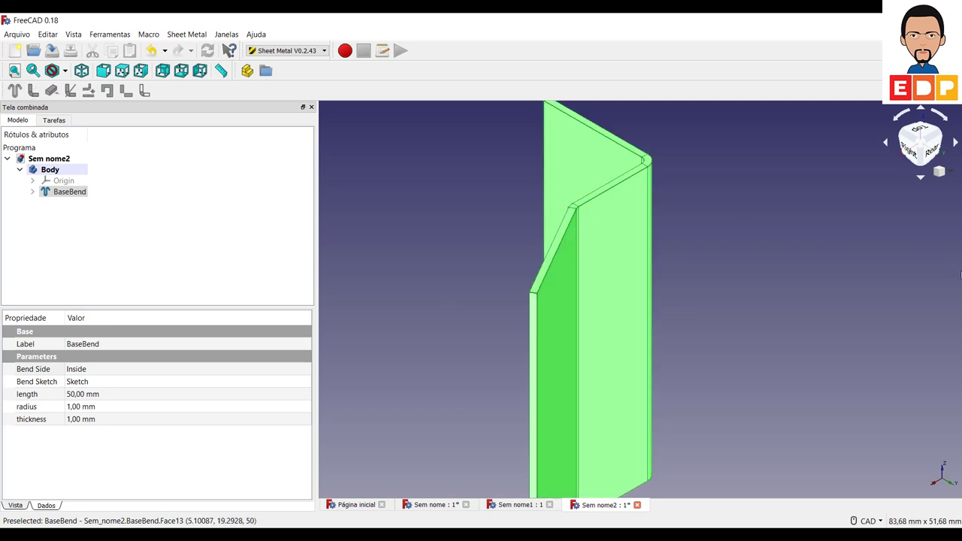
pyautogui.click(694, 336)
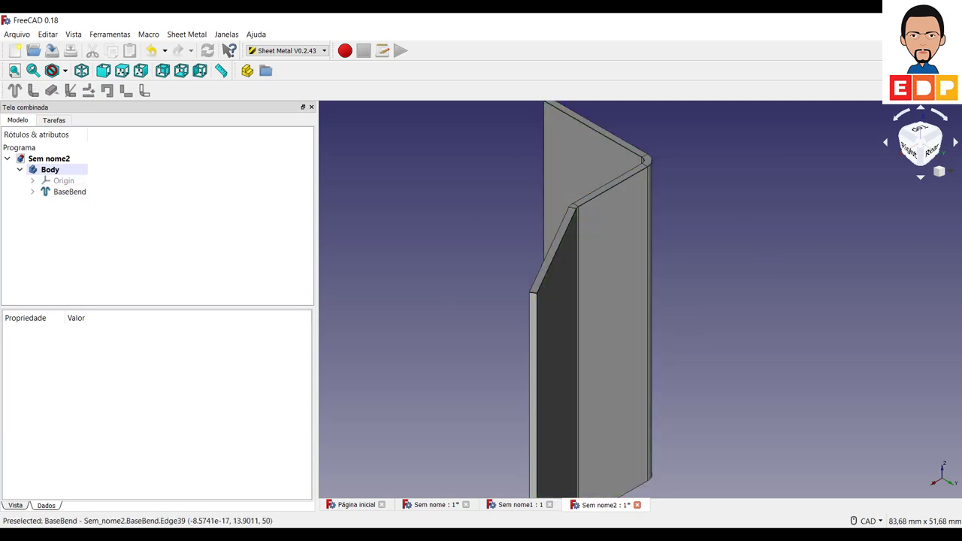
# Select the bracket's large flat face and start a Part Design sketch on it.
pyautogui.click(913, 153)
pyautogui.scroll(-5, 642, 256)
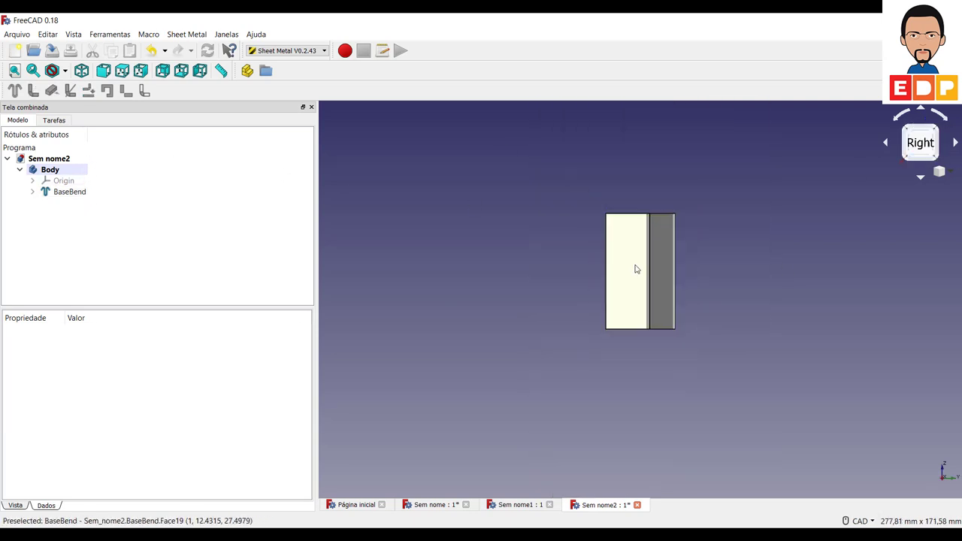
pyautogui.click(625, 250)
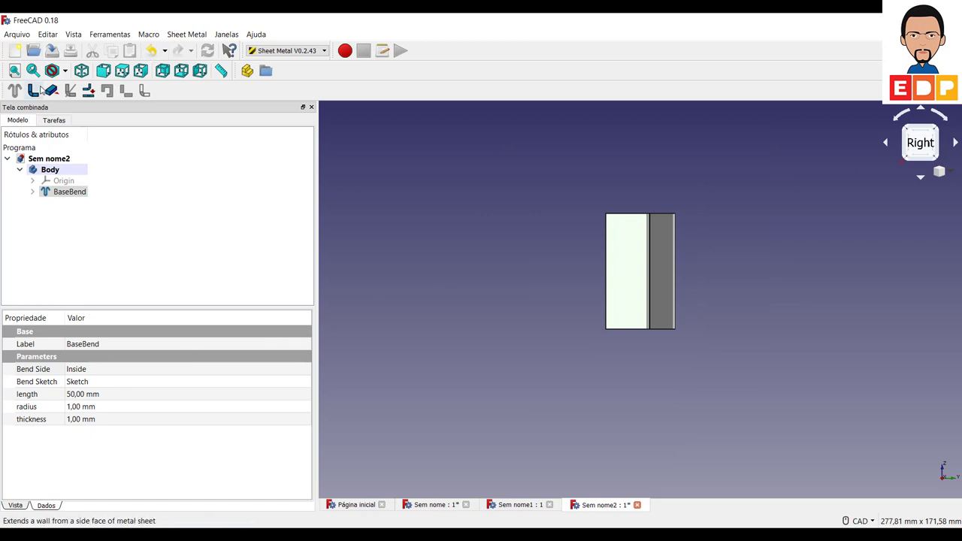
pyautogui.click(502, 256)
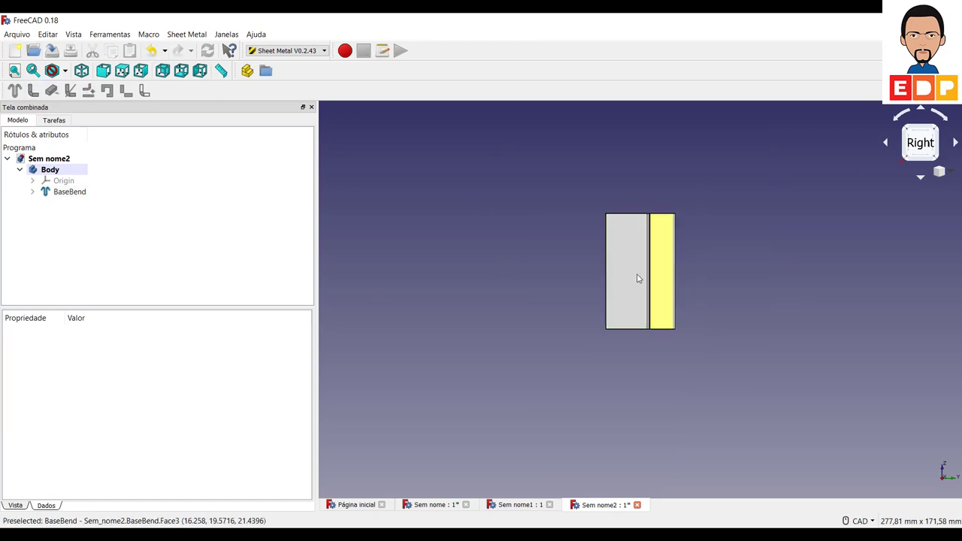
pyautogui.moveTo(476, 331); pyautogui.dragTo(490, 342, button='middle')
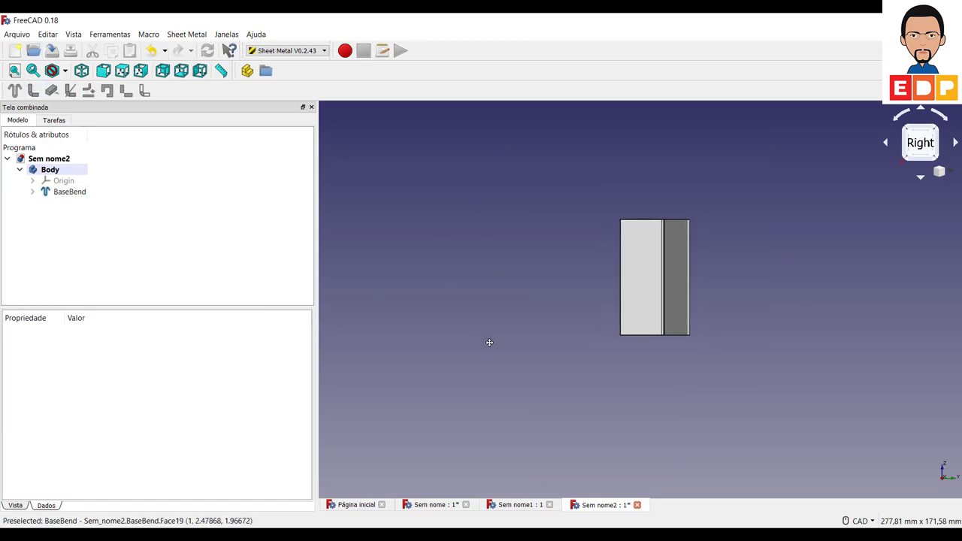
pyautogui.click(662, 293)
pyautogui.click(289, 51)
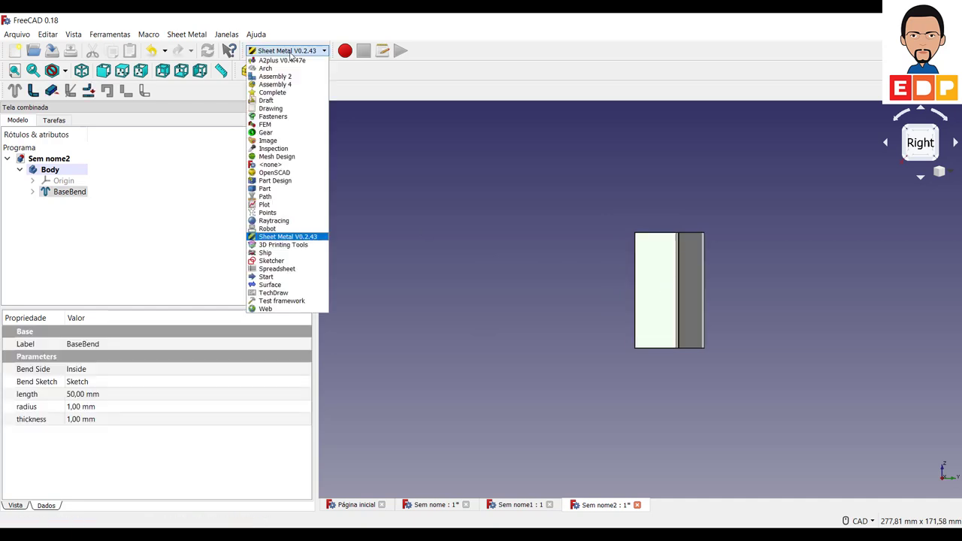
pyautogui.click(276, 181)
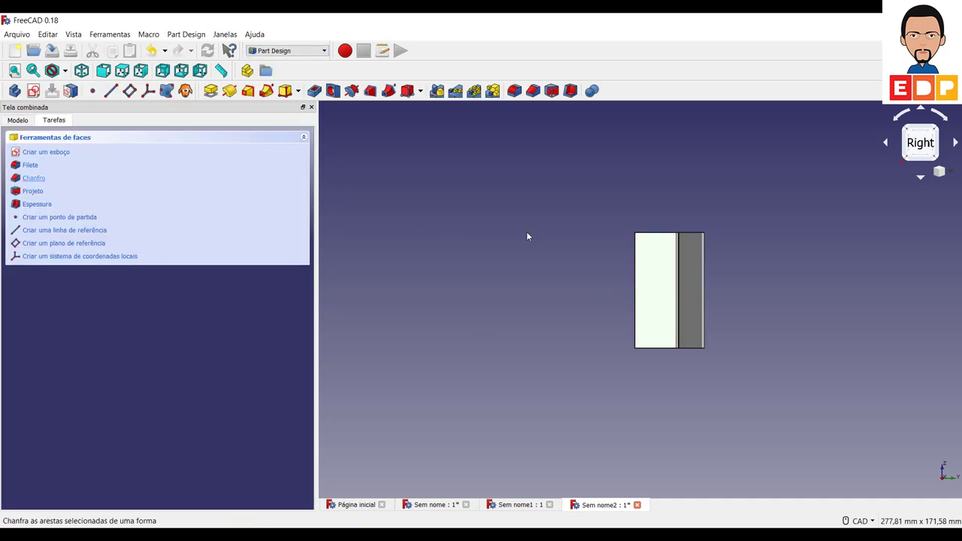
pyautogui.click(18, 121)
pyautogui.click(34, 91)
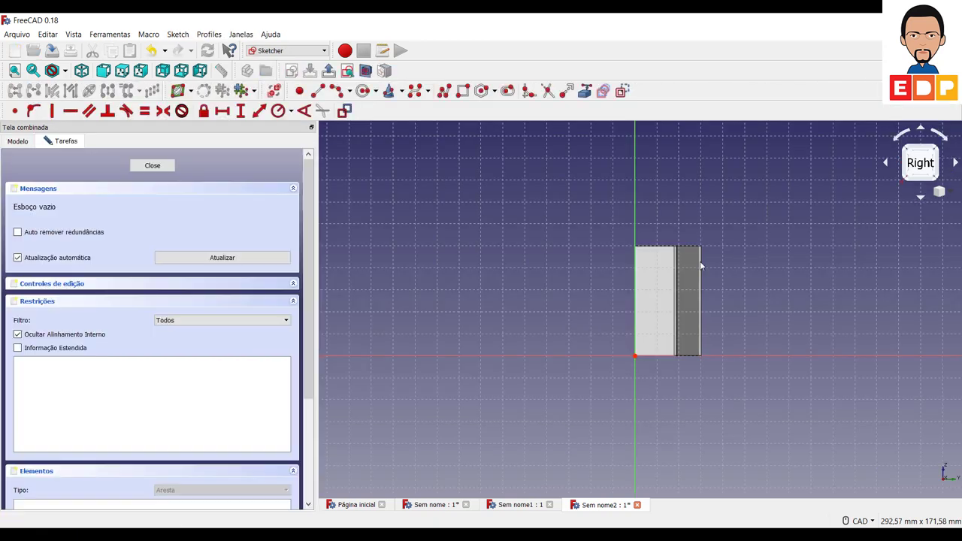
# Draw a circle and constrain its diameter to 10 mm.
pyautogui.click(365, 91)
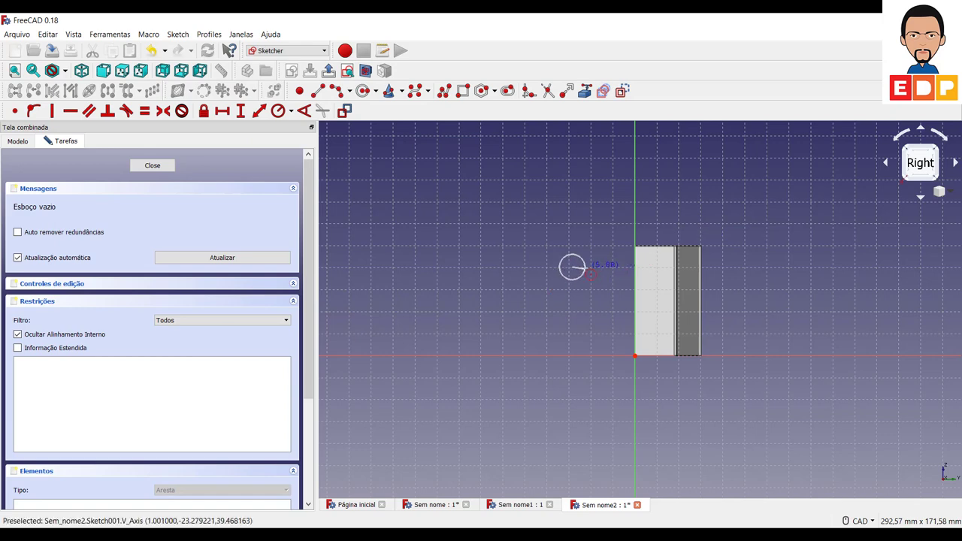
pyautogui.click(584, 268)
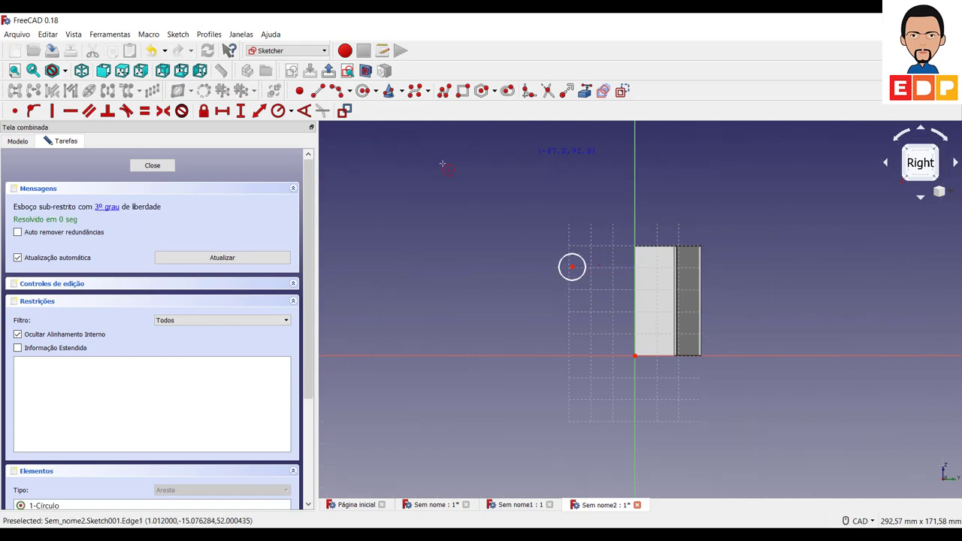
pyautogui.rightClick(416, 194)
pyautogui.click(578, 282)
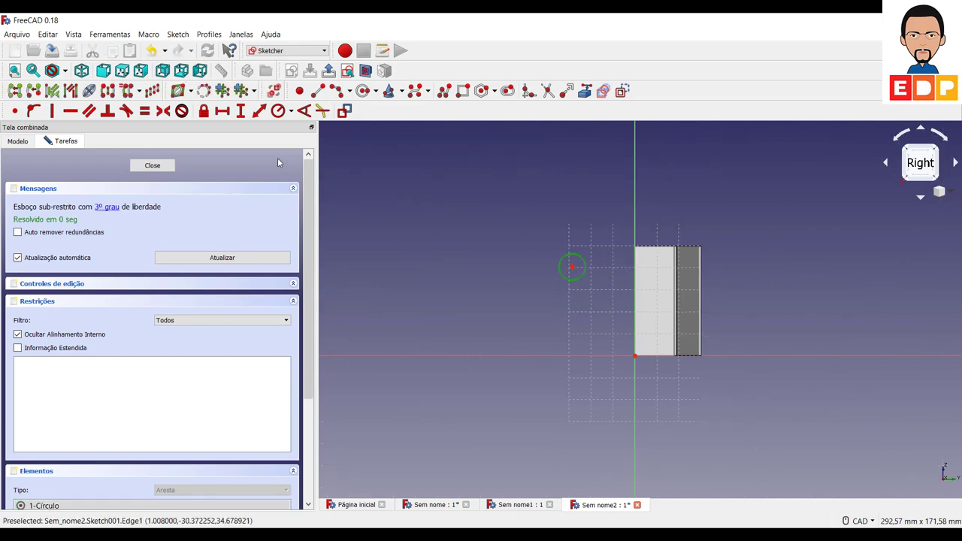
pyautogui.click(291, 111)
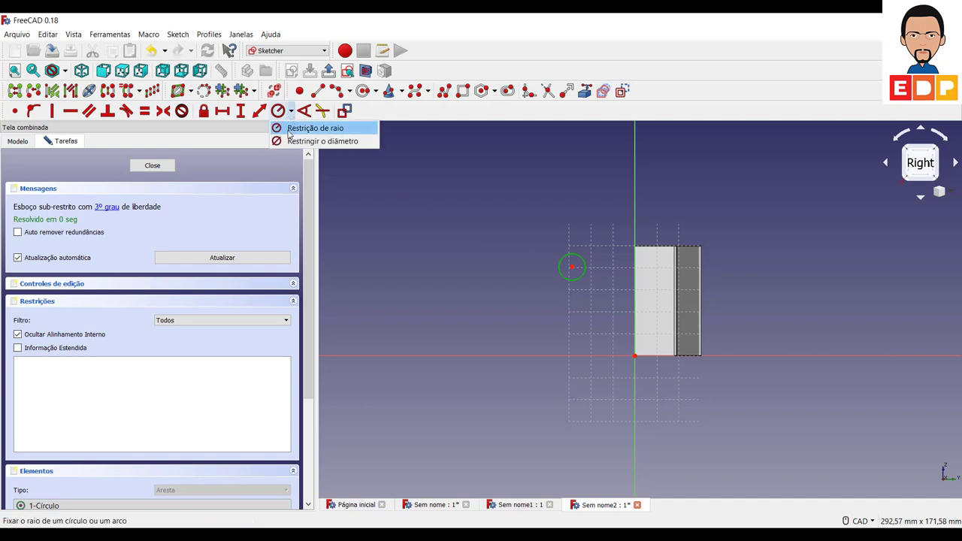
pyautogui.click(316, 142)
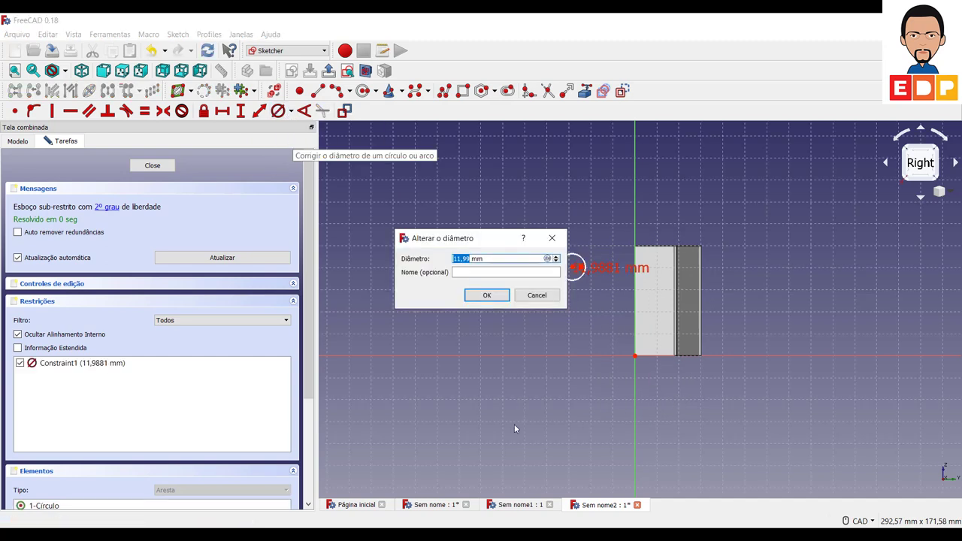
pyautogui.write('10')
pyautogui.press('Return')
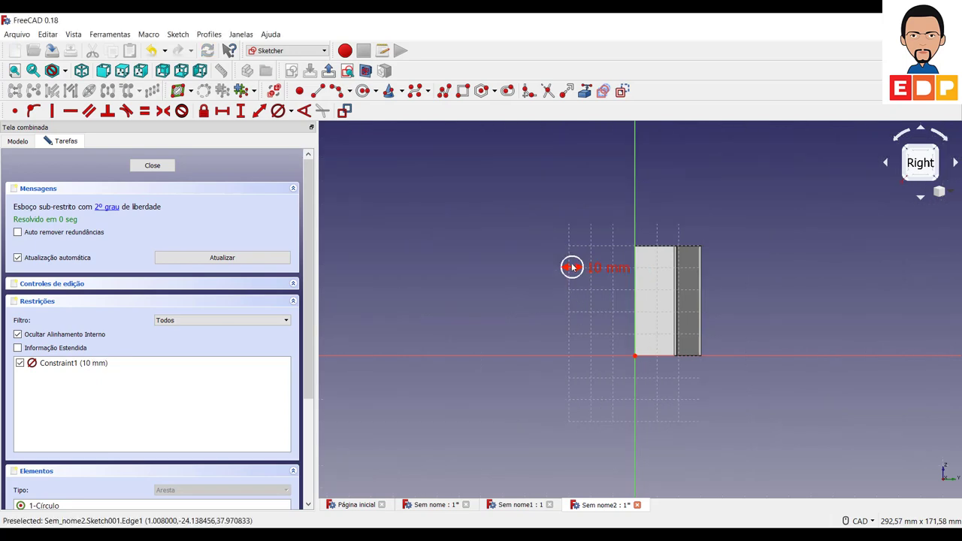
# Place the circle on the face at 10 mm horizontal and 40 mm vertical from the origin.
pyautogui.moveTo(572, 268); pyautogui.dragTo(654, 272)
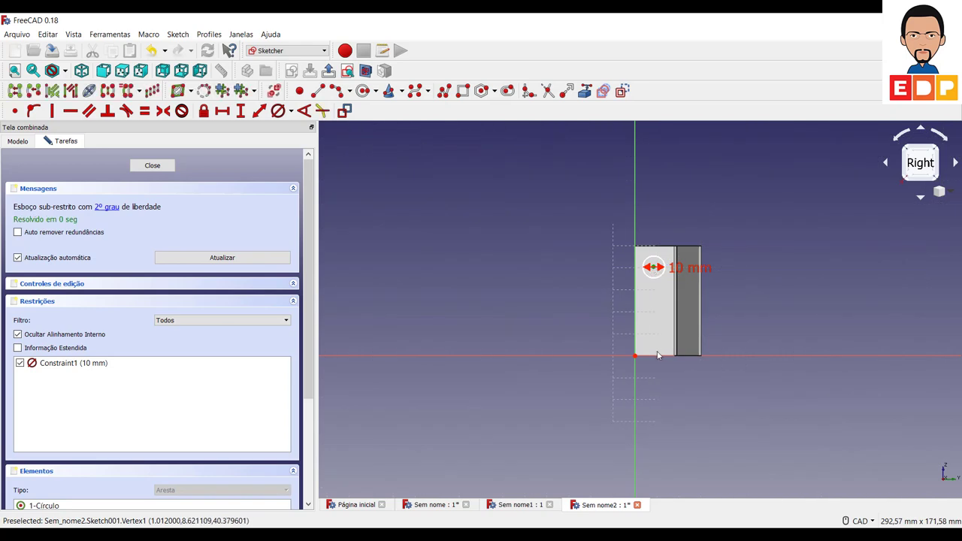
pyautogui.click(221, 110)
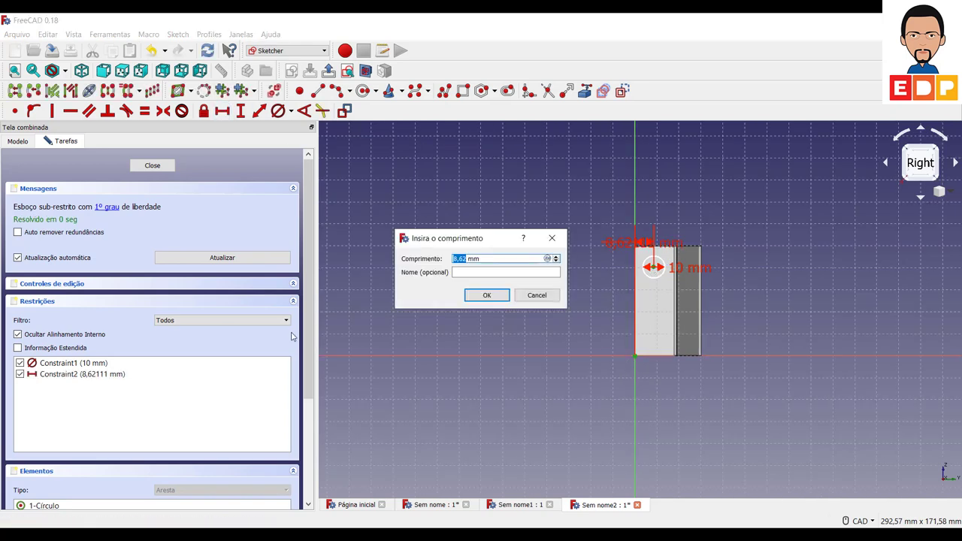
pyautogui.write('1')
pyautogui.write('0')
pyautogui.press('Return')
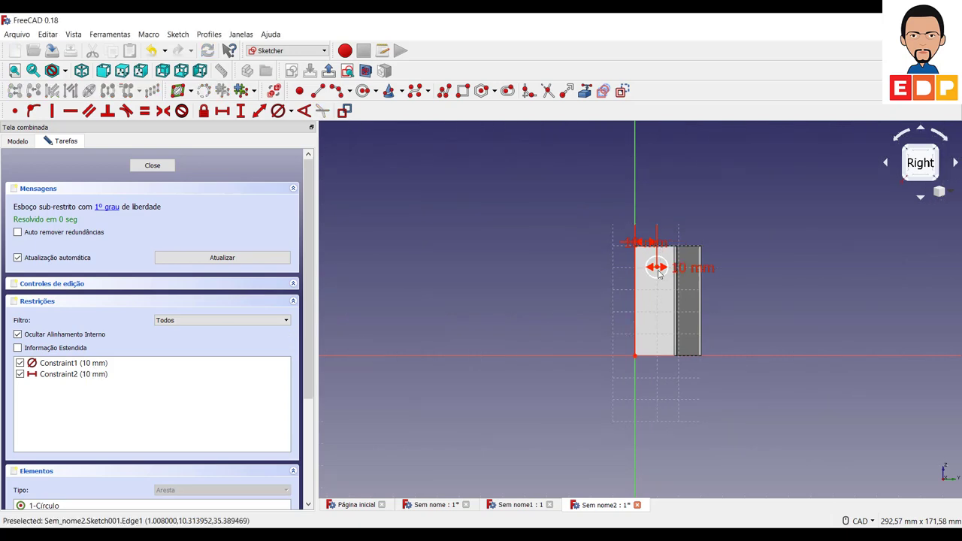
pyautogui.click(634, 359)
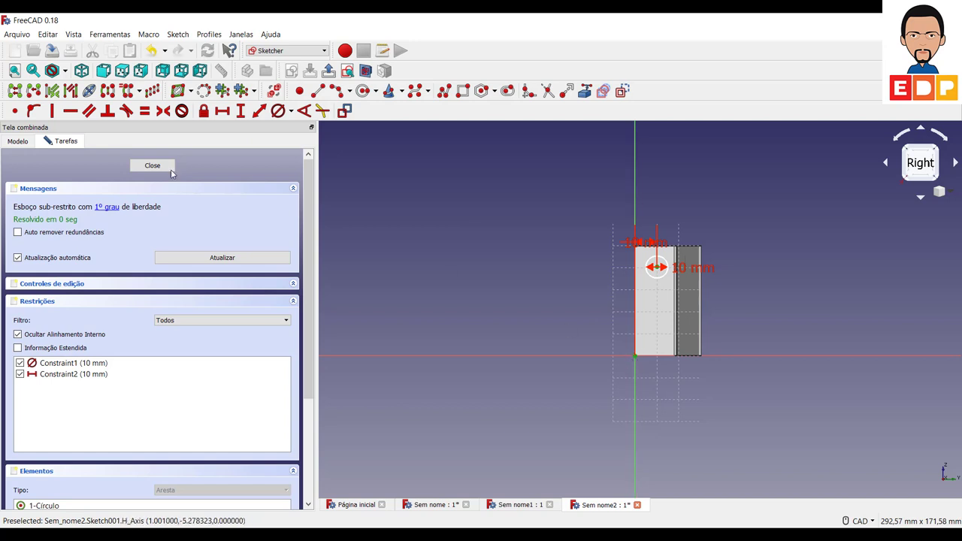
pyautogui.click(240, 111)
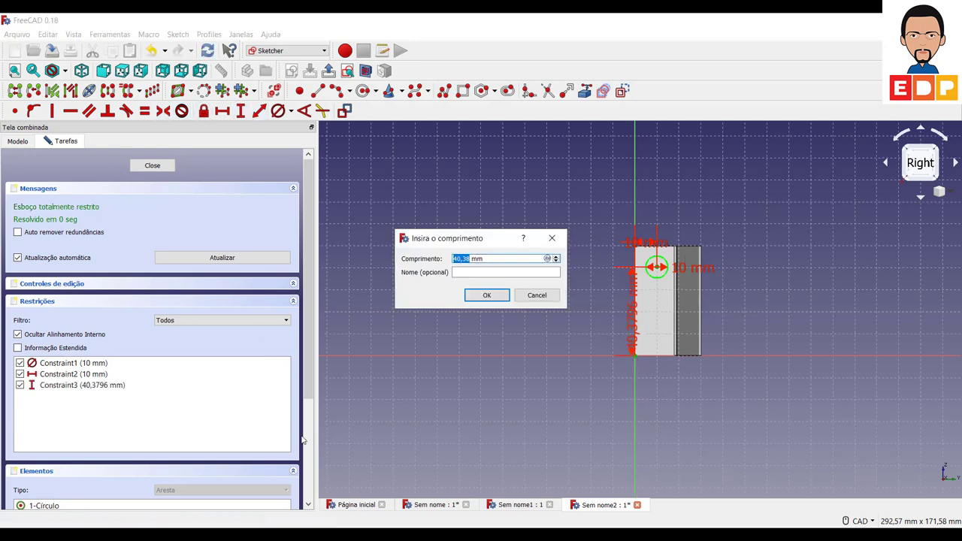
pyautogui.write('40')
pyautogui.press('Return')
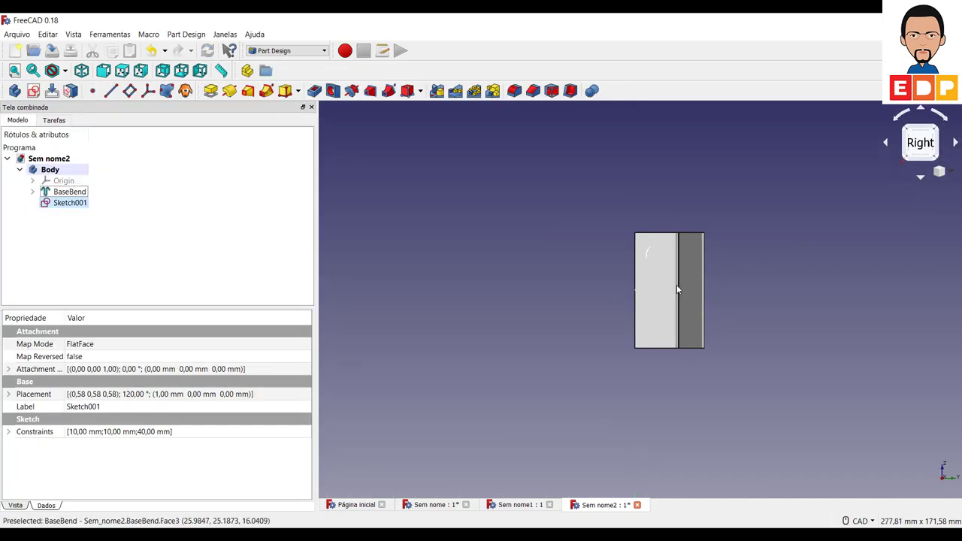
# Pocket Sketch001 by 5 mm to cut the round hole and select the Pocket feature.
pyautogui.click(314, 90)
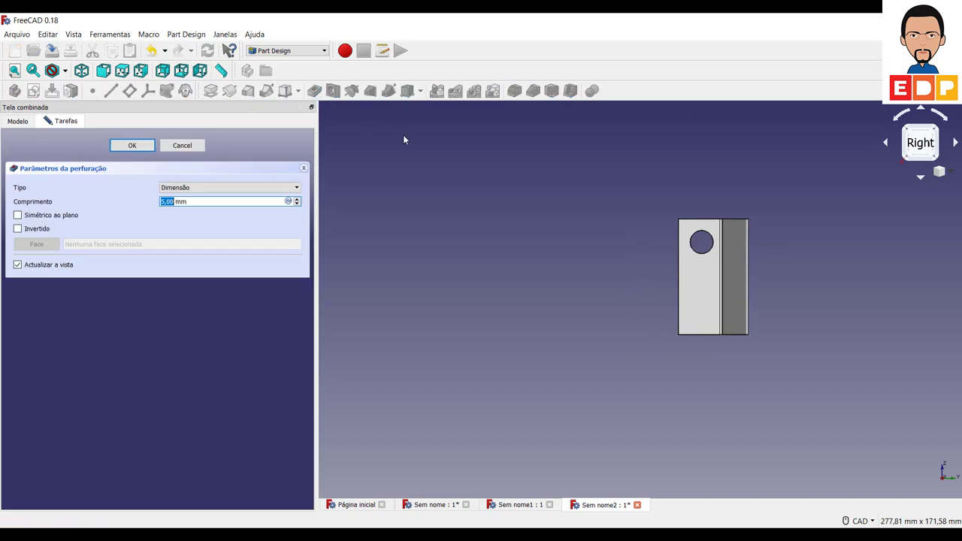
pyautogui.click(937, 132)
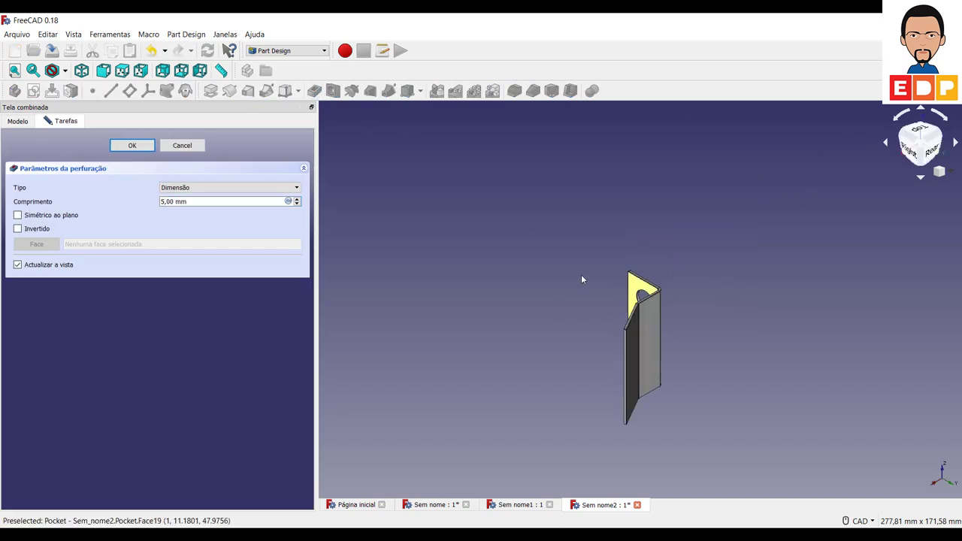
pyautogui.click(131, 147)
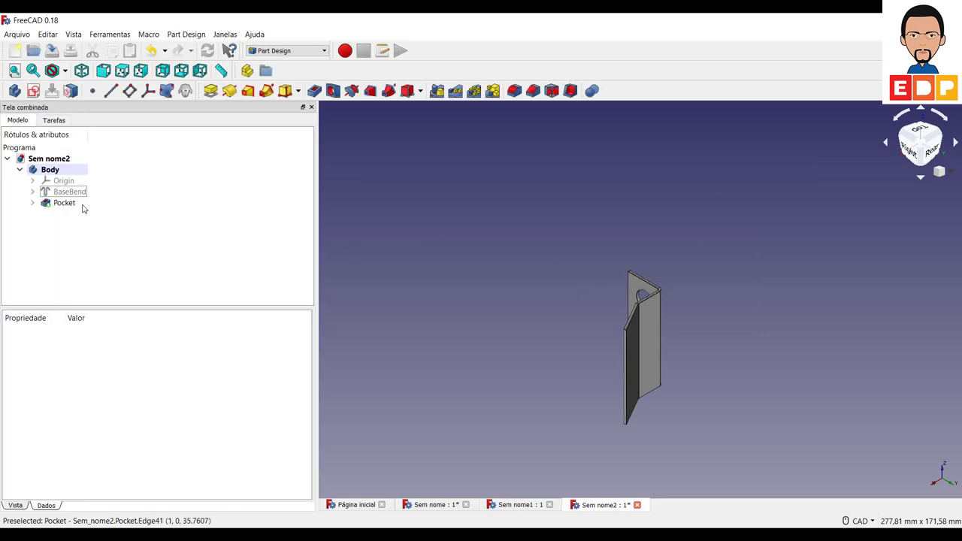
pyautogui.click(83, 207)
pyautogui.click(909, 148)
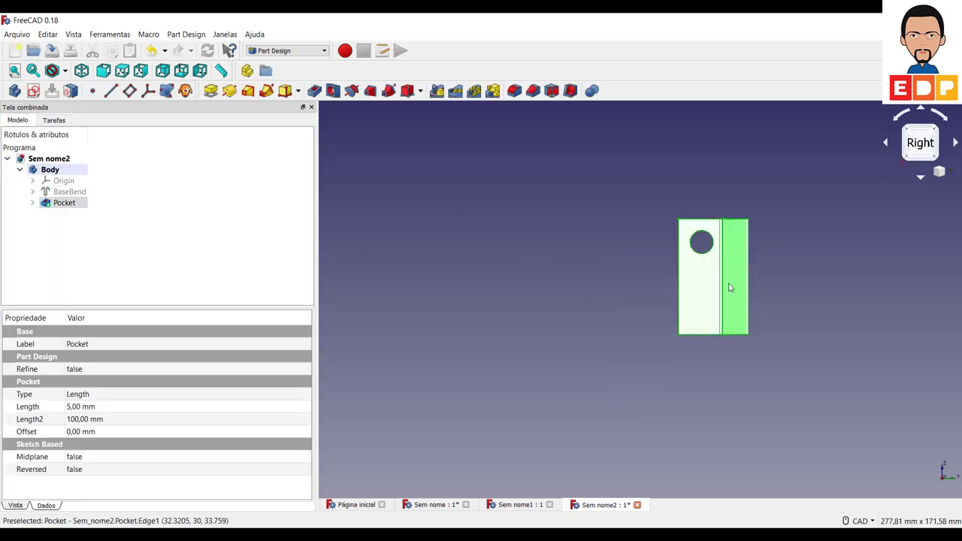
pyautogui.click(870, 252)
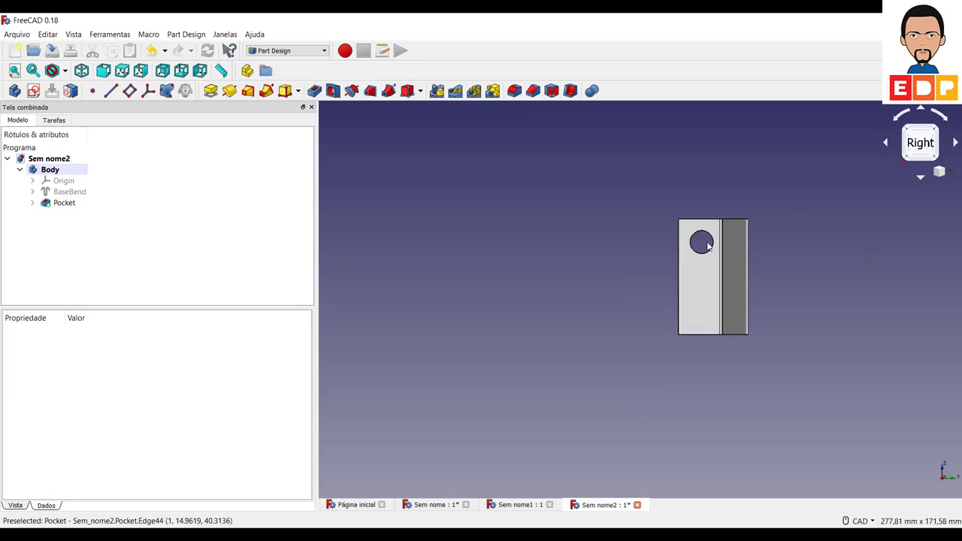
pyautogui.click(64, 202)
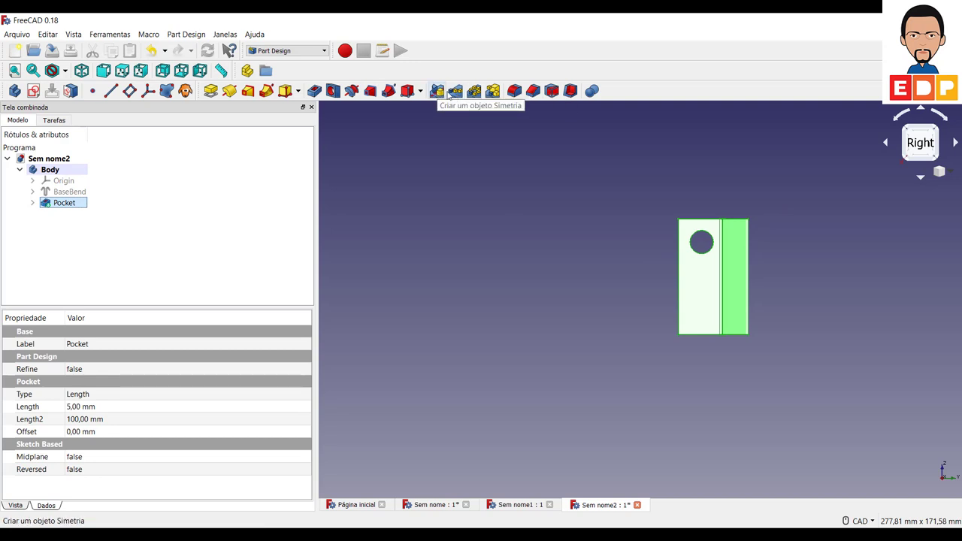
# Linear-pattern the Pocket reversed along the vertical sketch axis, 30 mm length, 2 occurrences.
pyautogui.click(456, 91)
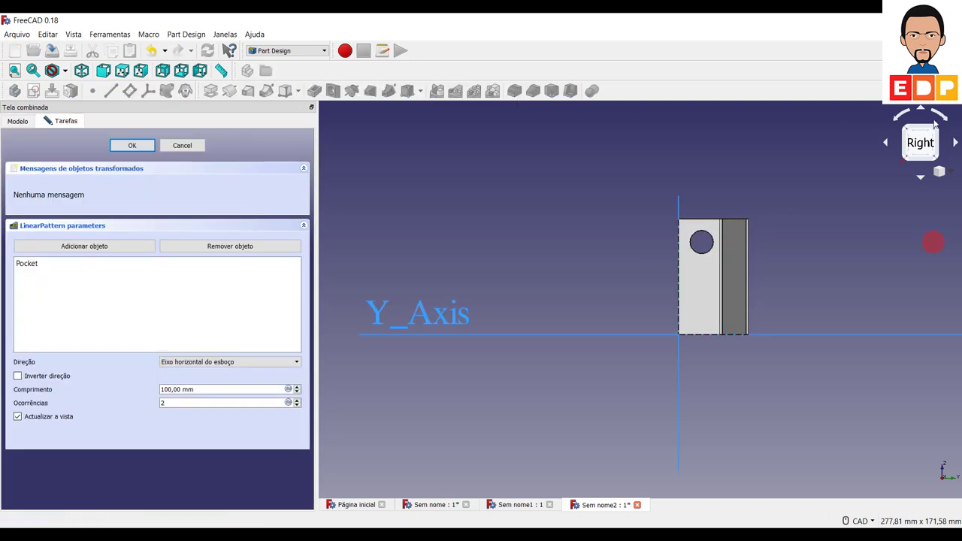
pyautogui.click(22, 376)
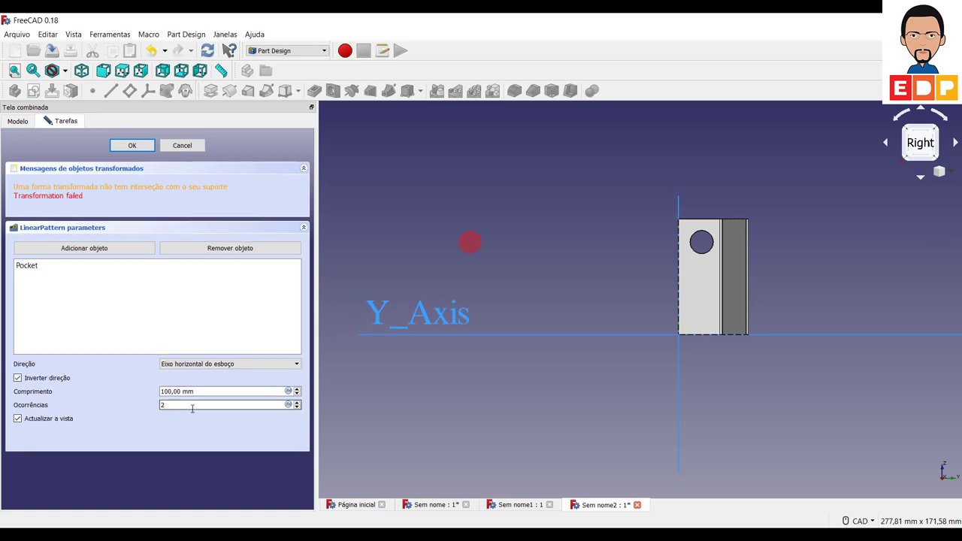
pyautogui.click(203, 366)
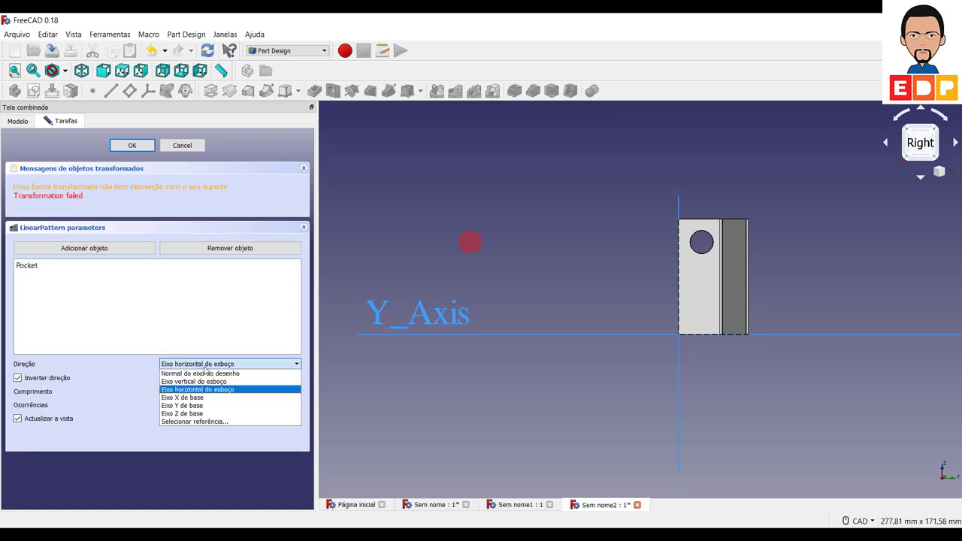
pyautogui.click(202, 382)
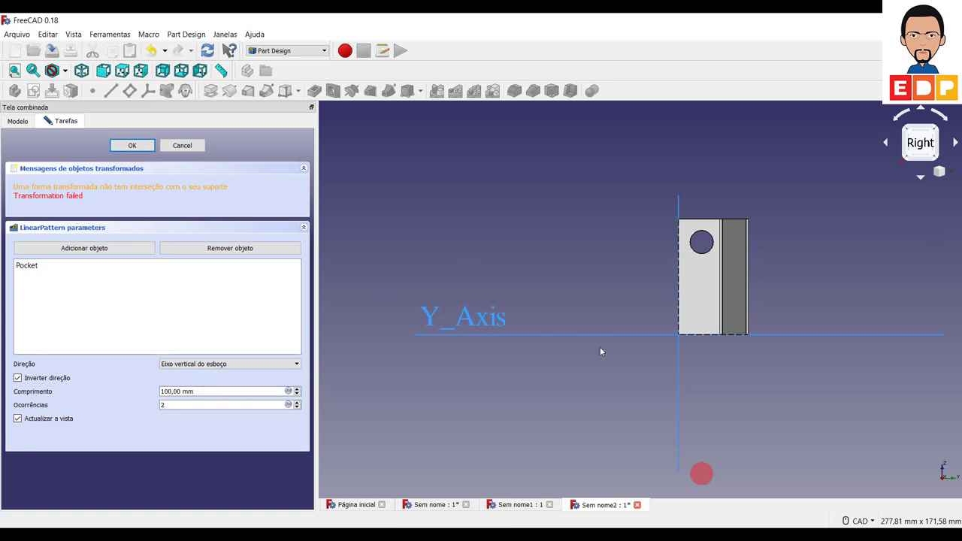
pyautogui.click(173, 391)
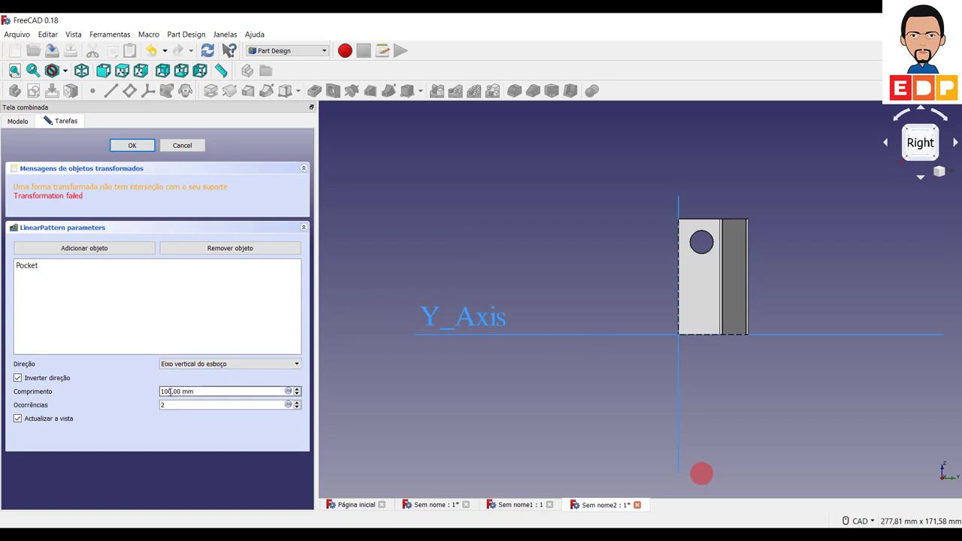
pyautogui.moveTo(182, 391); pyautogui.dragTo(118, 390)
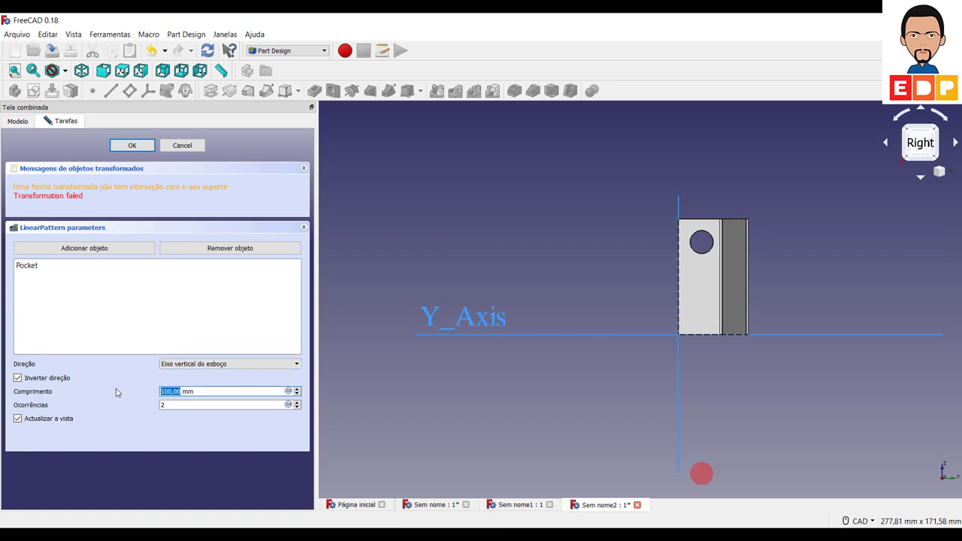
pyautogui.write('30')
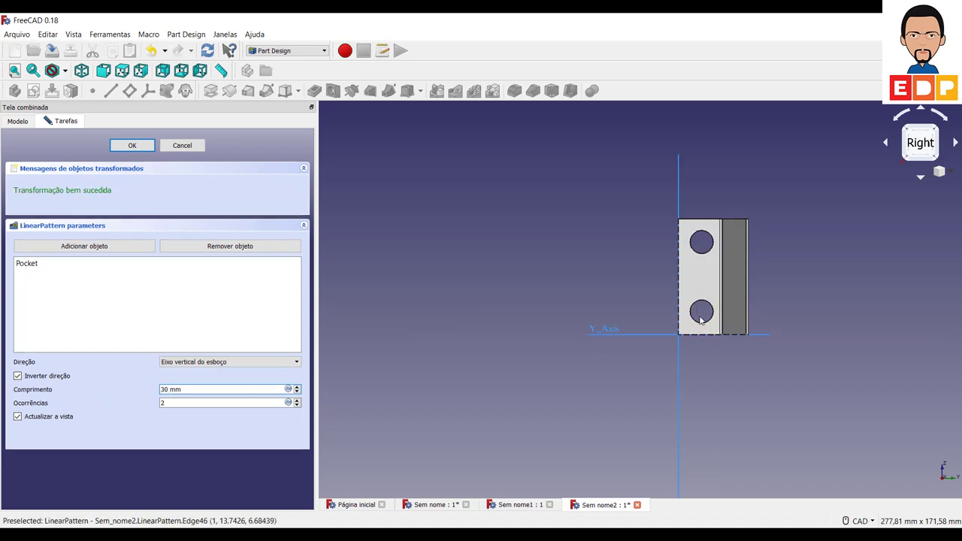
pyautogui.click(146, 148)
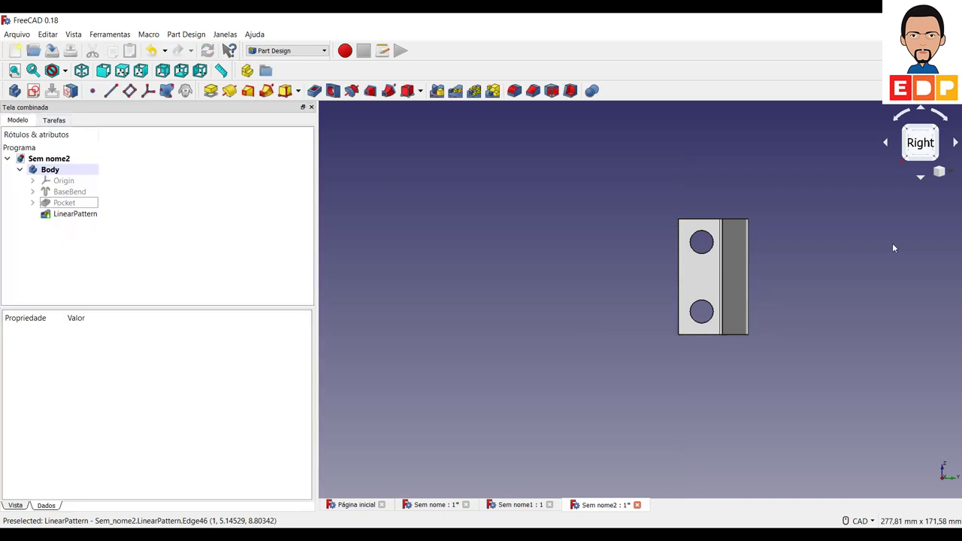
# Switch the workbench to Sheet Metal.
pyautogui.click(942, 133)
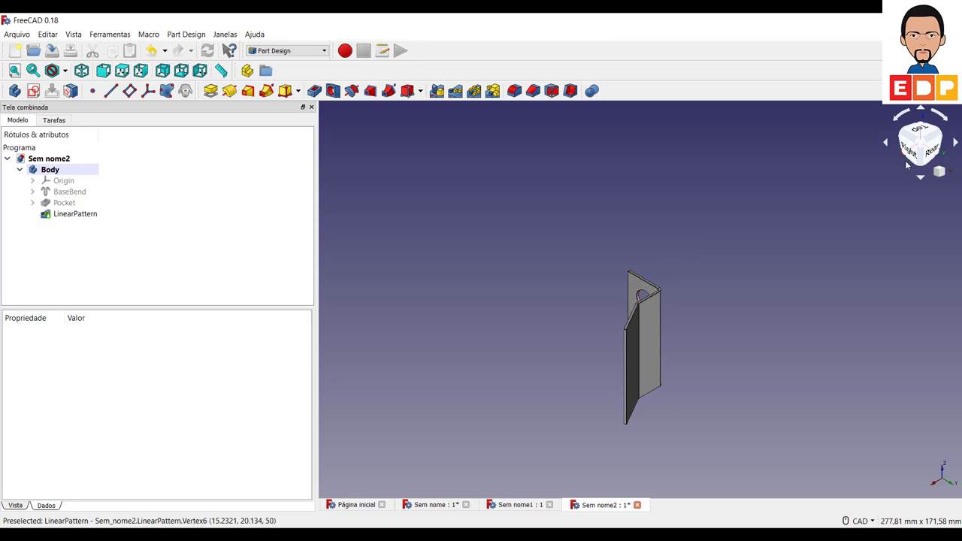
pyautogui.click(908, 150)
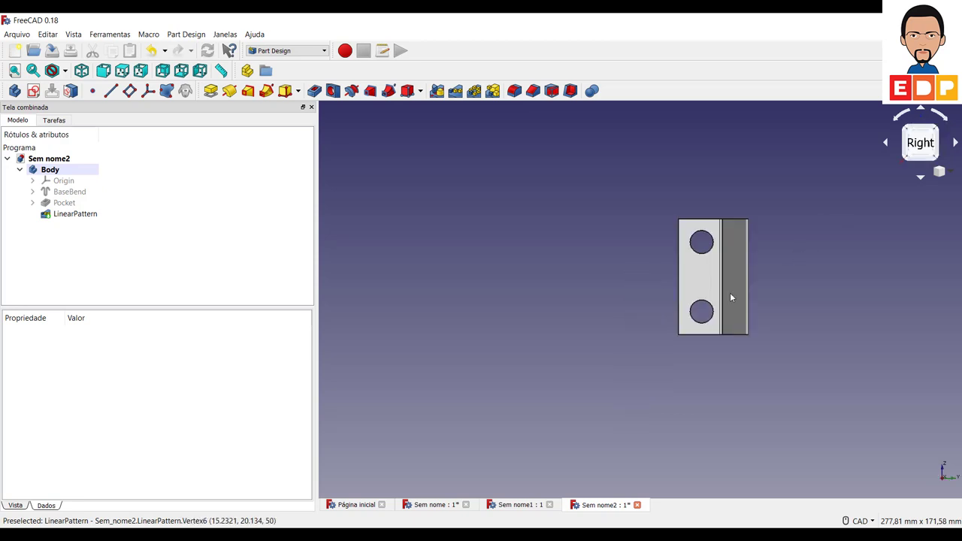
pyautogui.click(318, 51)
pyautogui.click(289, 236)
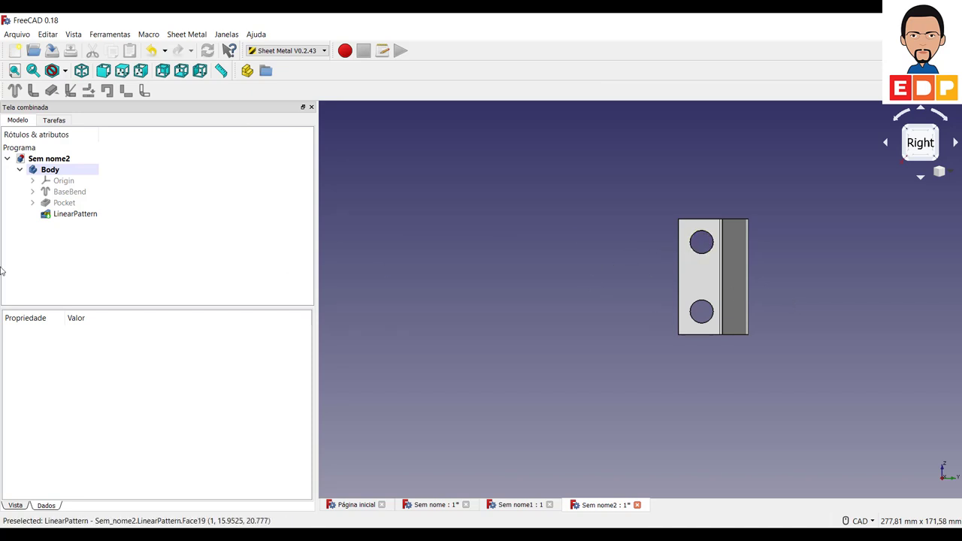
# Select the LinearPattern feature and tilt the bracket into an isometric 3D view.
pyautogui.click(714, 277)
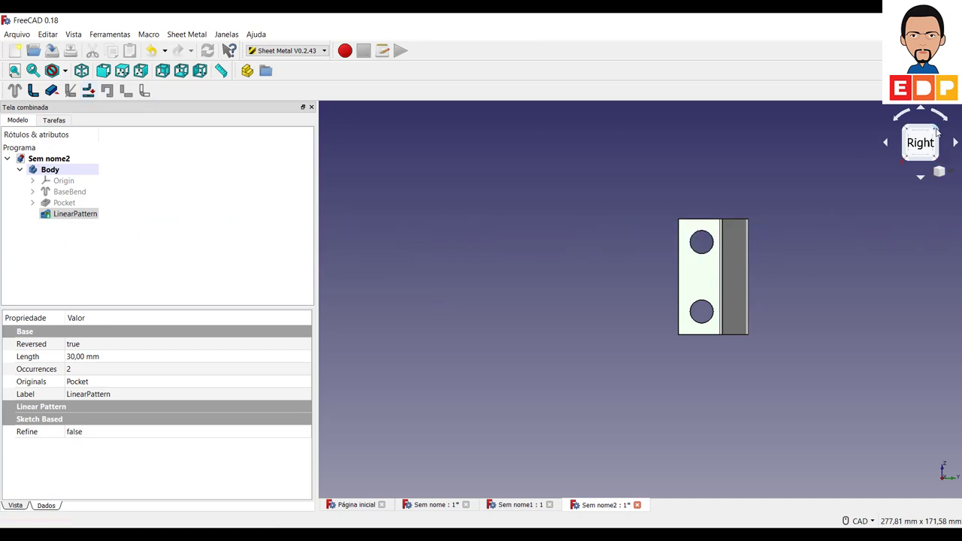
pyautogui.moveTo(932, 132); pyautogui.dragTo(872, 160)
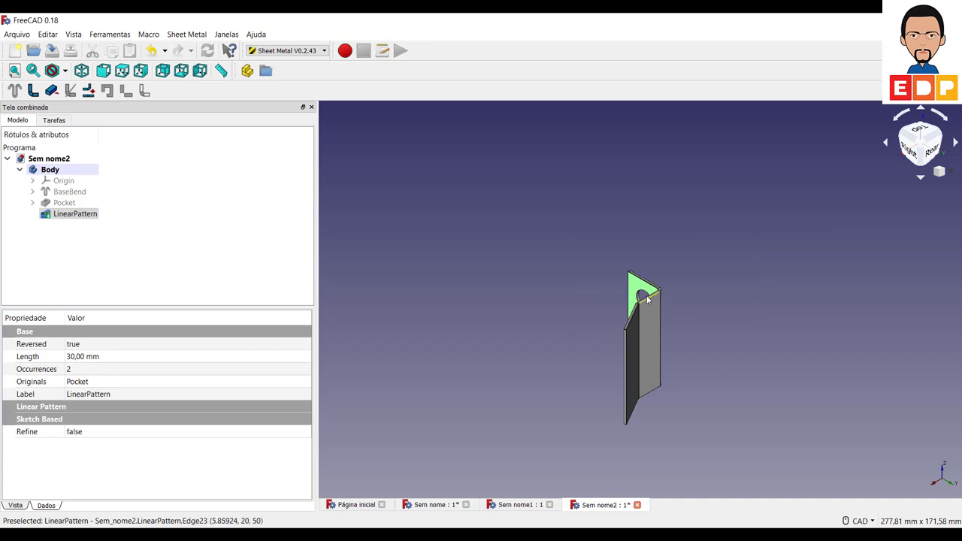
pyautogui.moveTo(689, 307); pyautogui.dragTo(699, 286, button='middle')
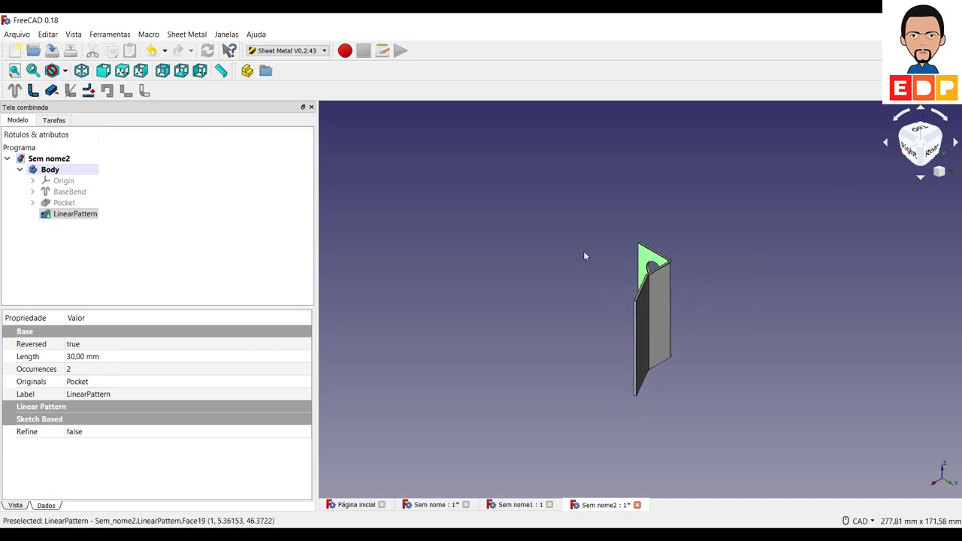
# Unfold the bracket using a manual K-factor of 0.400 (ANSI) instead of a material sheet.
pyautogui.click(88, 91)
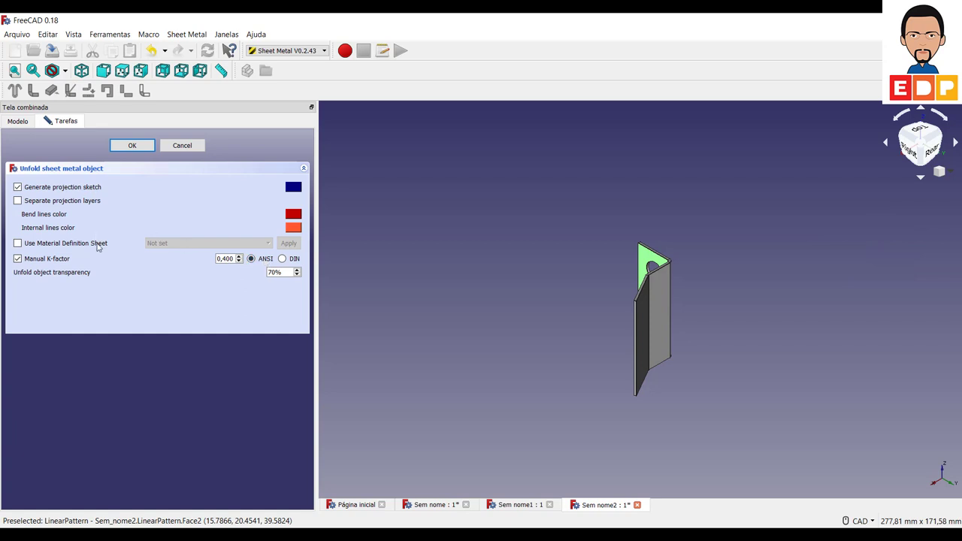
pyautogui.click(17, 243)
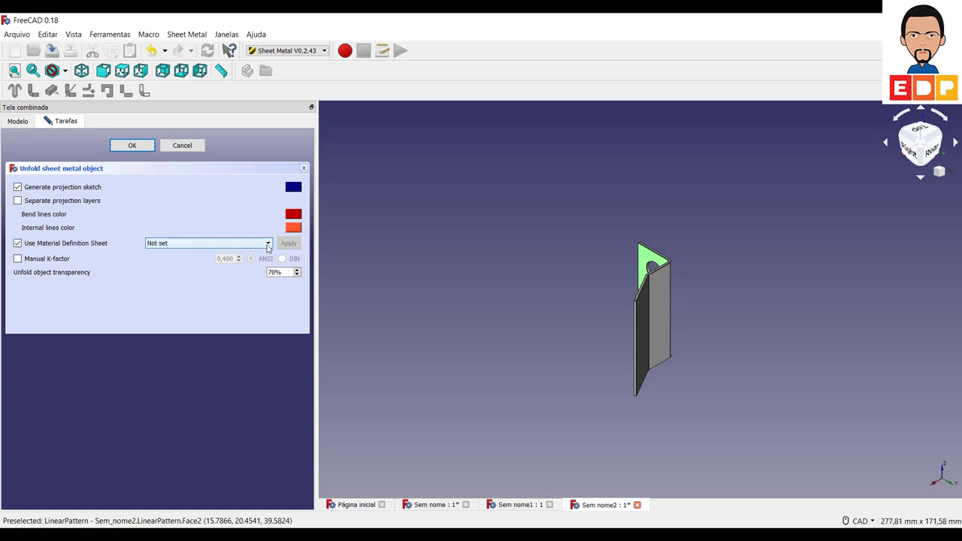
pyautogui.click(266, 245)
pyautogui.click(268, 248)
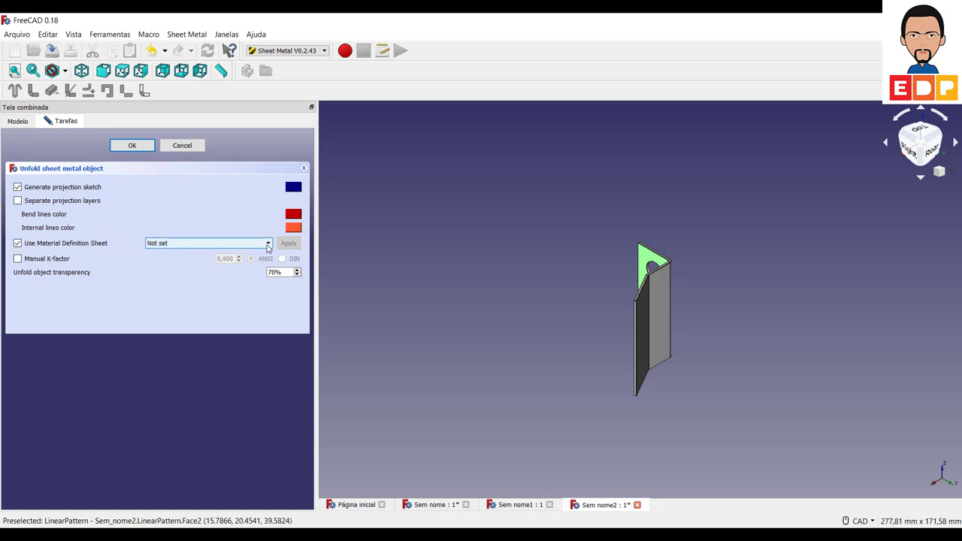
pyautogui.click(17, 258)
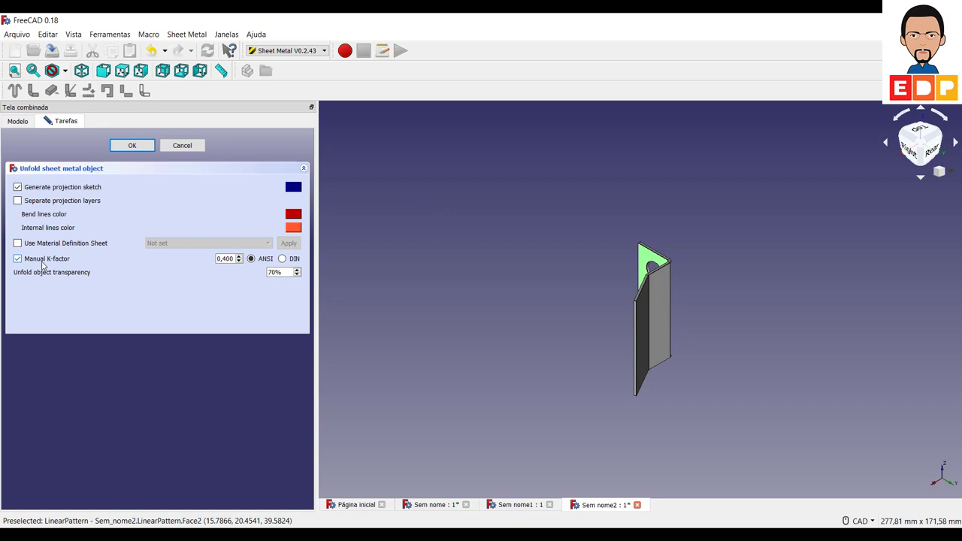
pyautogui.click(131, 145)
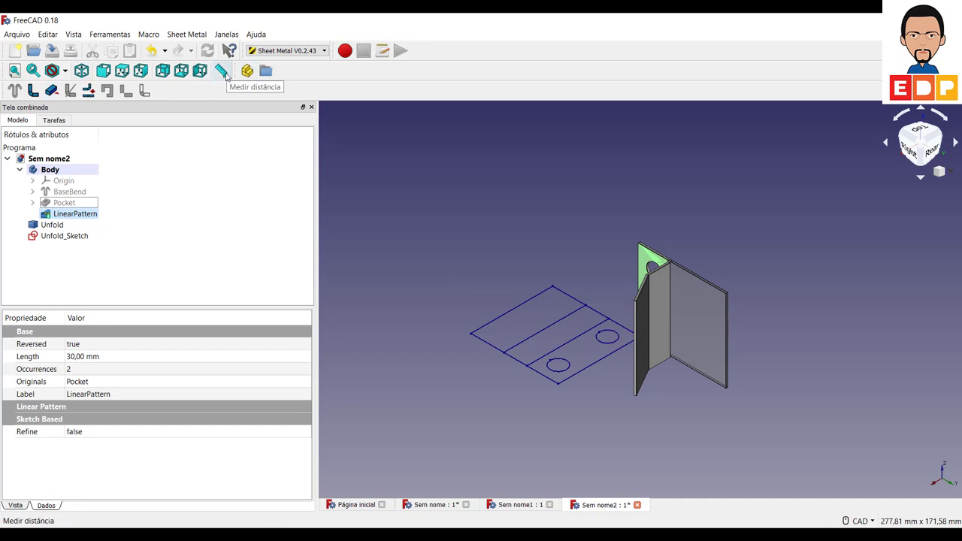
pyautogui.click(225, 76)
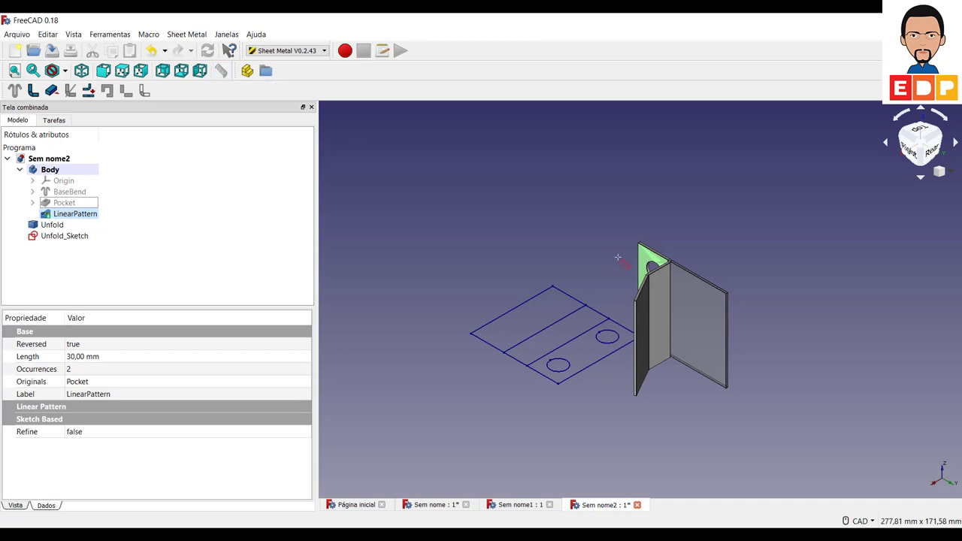
pyautogui.click(481, 328)
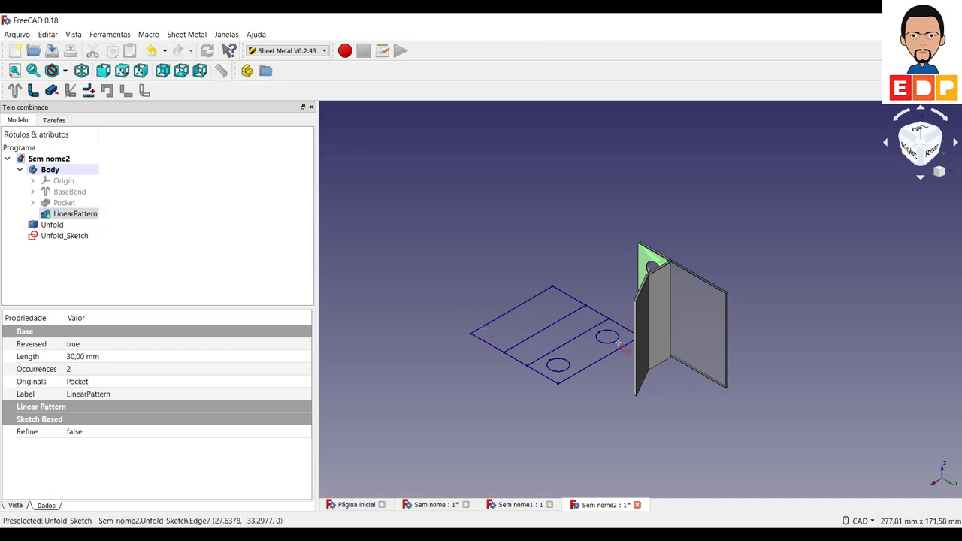
pyautogui.click(569, 378)
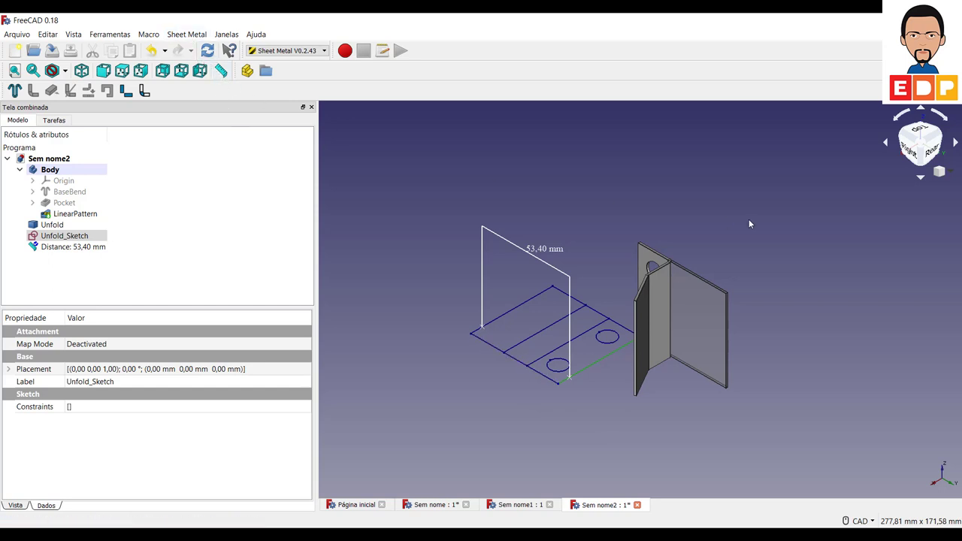
pyautogui.scroll(-5, 657, 241)
pyautogui.scroll(10, 658, 240)
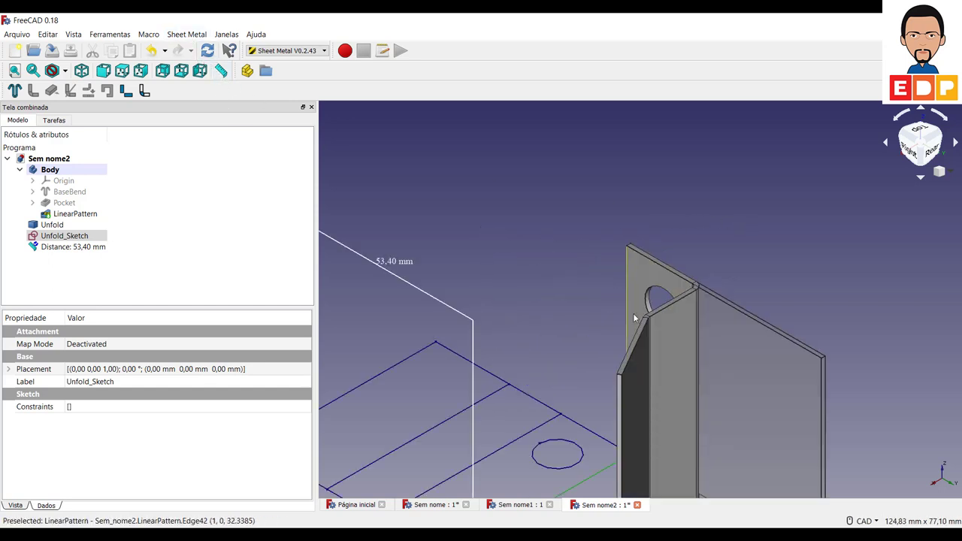
pyautogui.moveTo(906, 368); pyautogui.dragTo(826, 319, button='middle')
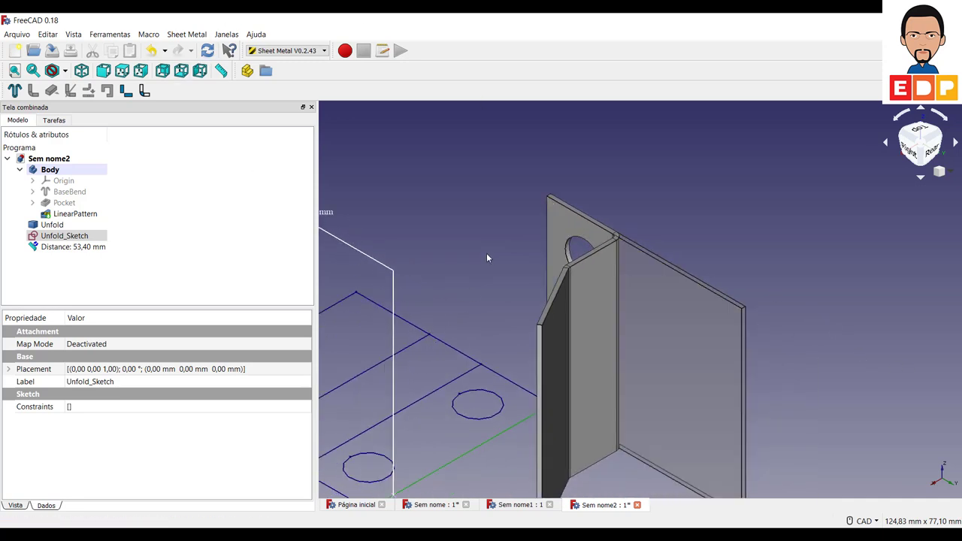
pyautogui.hotkey('ctrl', 'z')
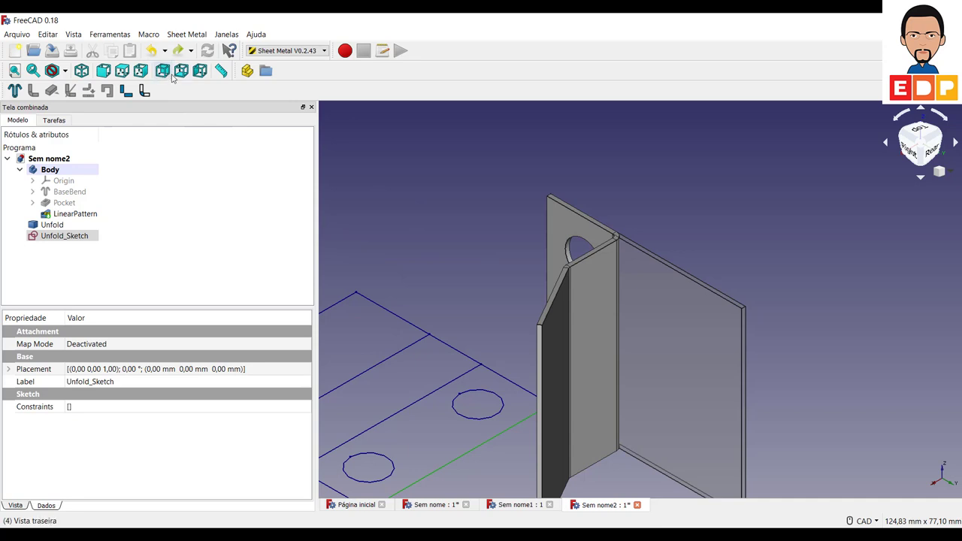
pyautogui.click(222, 70)
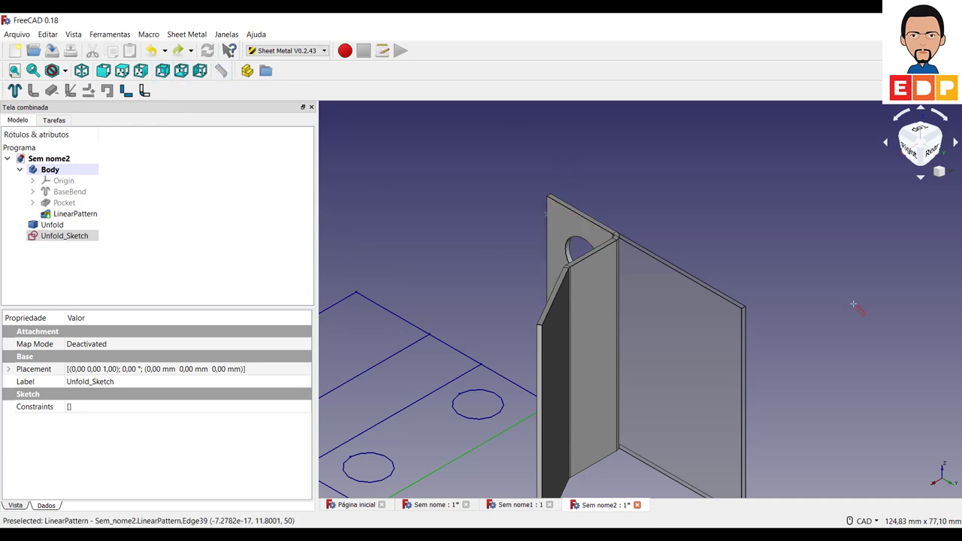
pyautogui.click(741, 359)
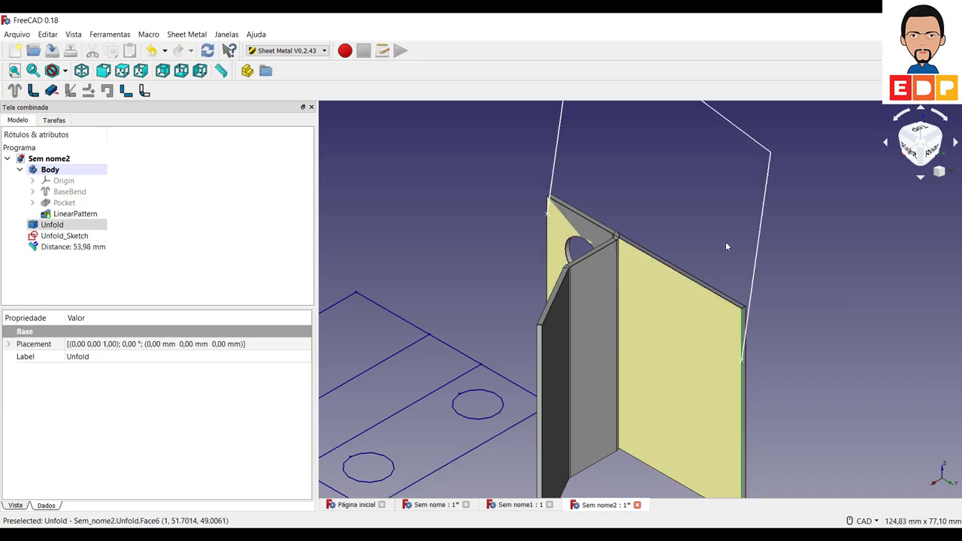
pyautogui.scroll(-3, 638, 349)
pyautogui.scroll(3, 703, 211)
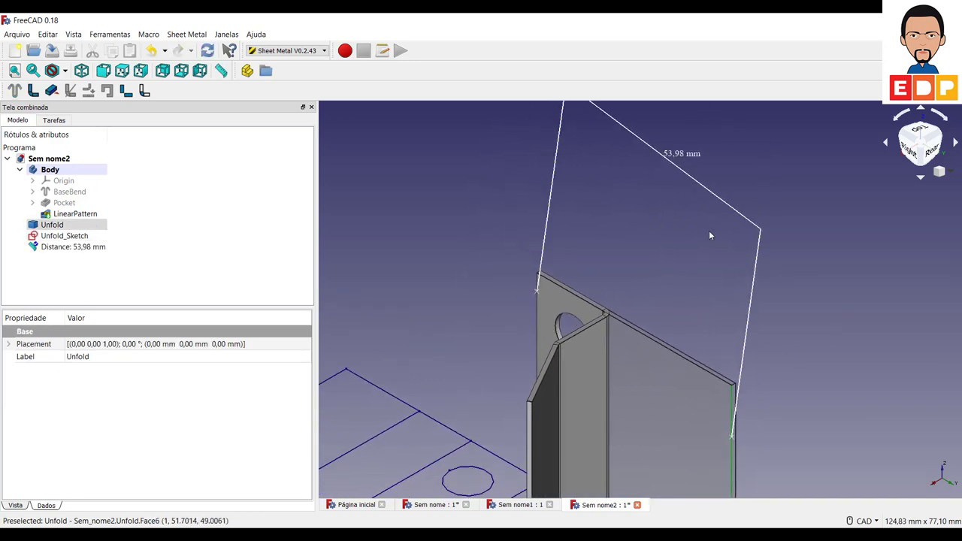
pyautogui.hotkey('ctrl', 'z')
pyautogui.moveTo(685, 266); pyautogui.dragTo(725, 160, button='middle')
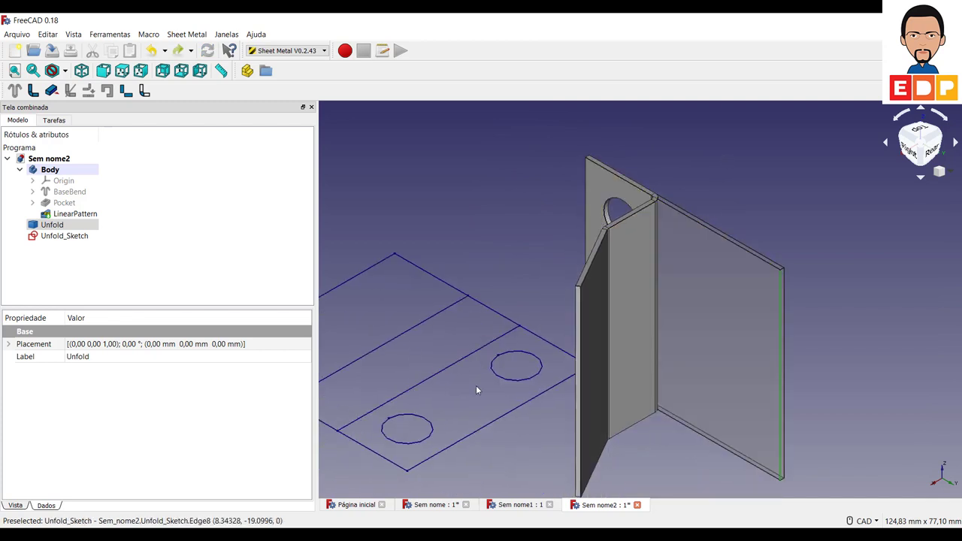
pyautogui.moveTo(853, 389); pyautogui.dragTo(913, 325, button='middle')
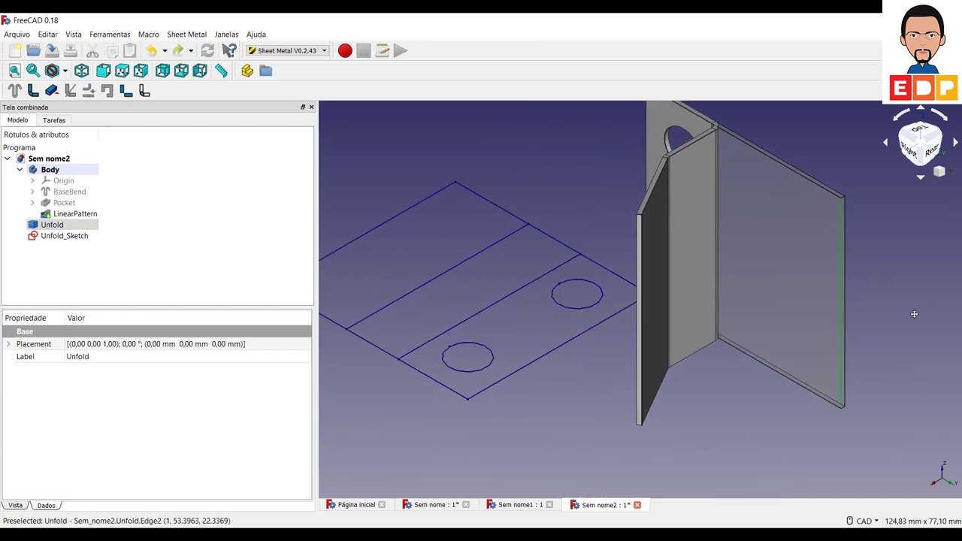
pyautogui.click(742, 469)
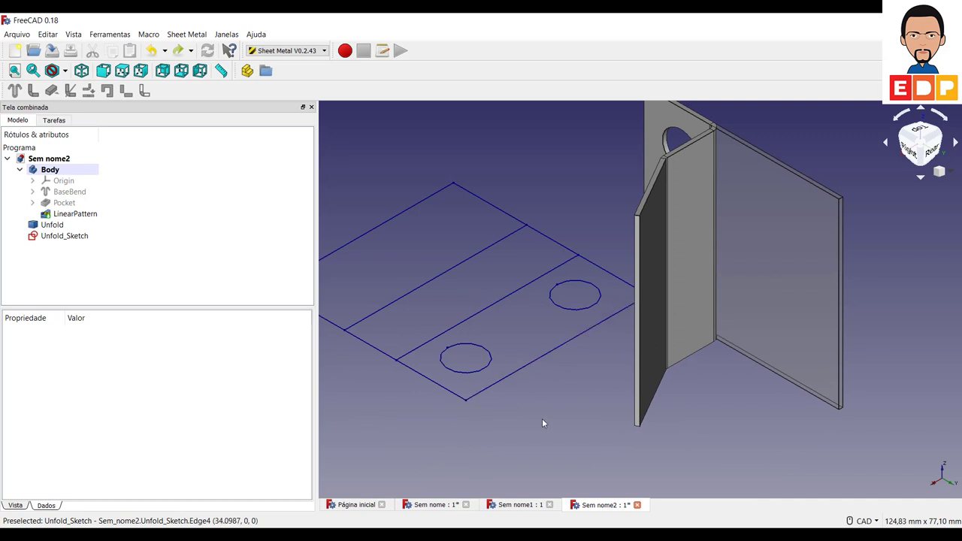
pyautogui.moveTo(542, 418)
pyautogui.mouseDown(button='middle')
pyautogui.moveTo(709, 441)
pyautogui.moveTo(612, 406)
pyautogui.moveTo(552, 429)
pyautogui.mouseUp(button='middle')
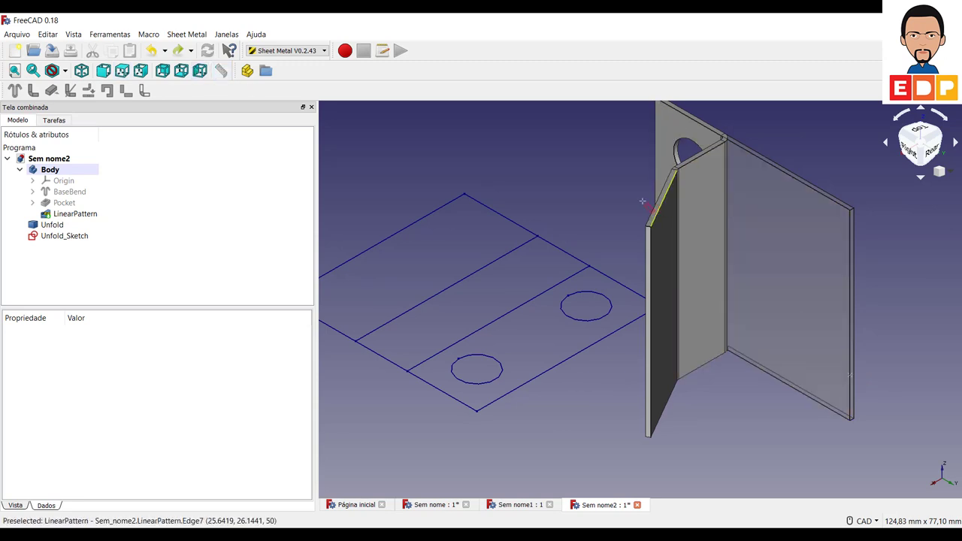
# View the bracket from the front, then return to isometric with the holed flange visible.
pyautogui.click(908, 142)
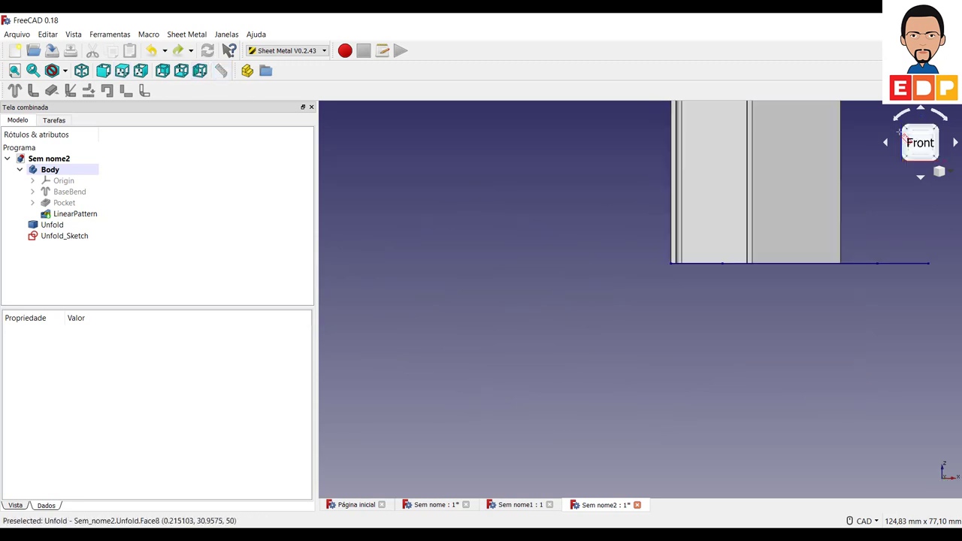
pyautogui.moveTo(849, 270); pyautogui.dragTo(774, 438, button='middle')
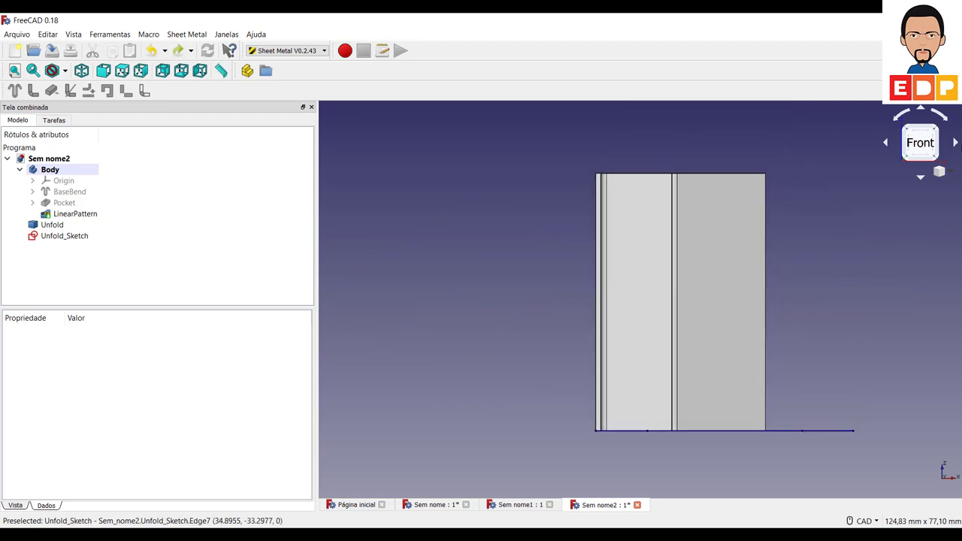
pyautogui.click(936, 134)
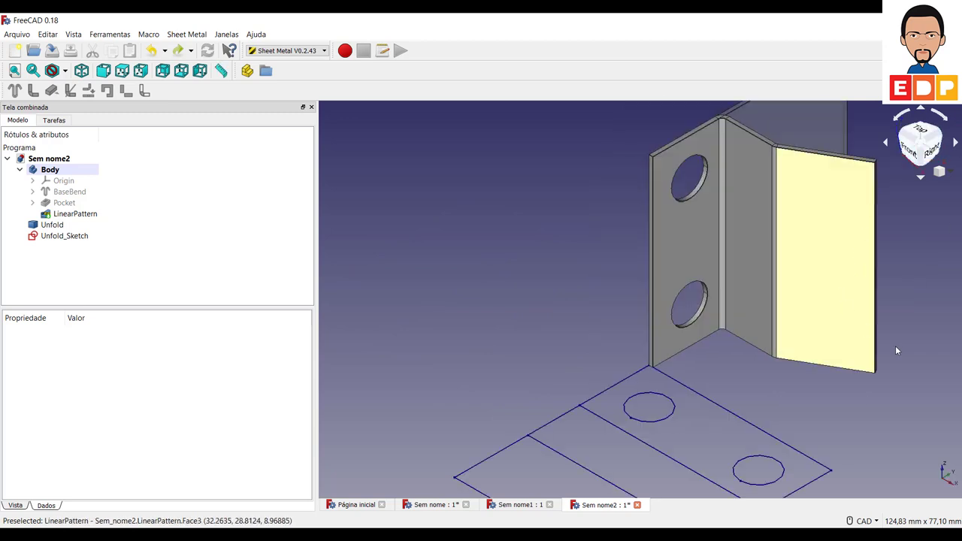
pyautogui.moveTo(782, 387); pyautogui.dragTo(640, 455, button='middle')
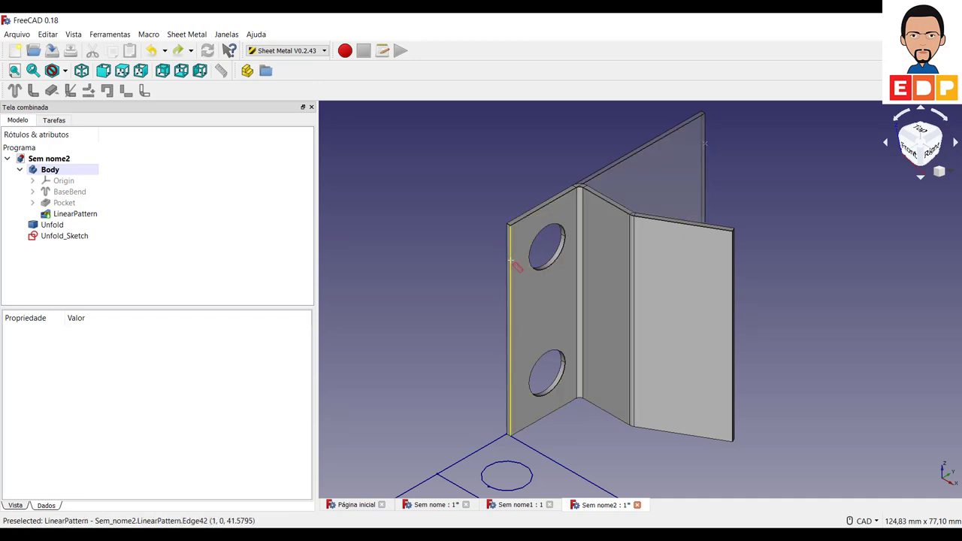
# Measure the flange span at 53.41 mm and frame both bracket and flat sketch.
pyautogui.click(511, 260)
pyautogui.moveTo(755, 218)
pyautogui.mouseDown(button='middle')
pyautogui.moveTo(695, 393)
pyautogui.moveTo(763, 262)
pyautogui.mouseUp(button='middle')
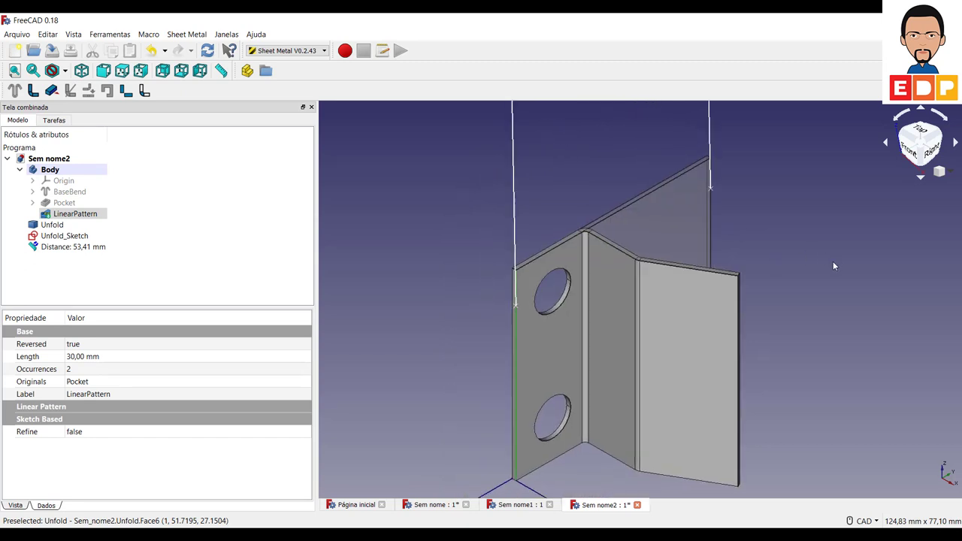
pyautogui.scroll(-2, 834, 263)
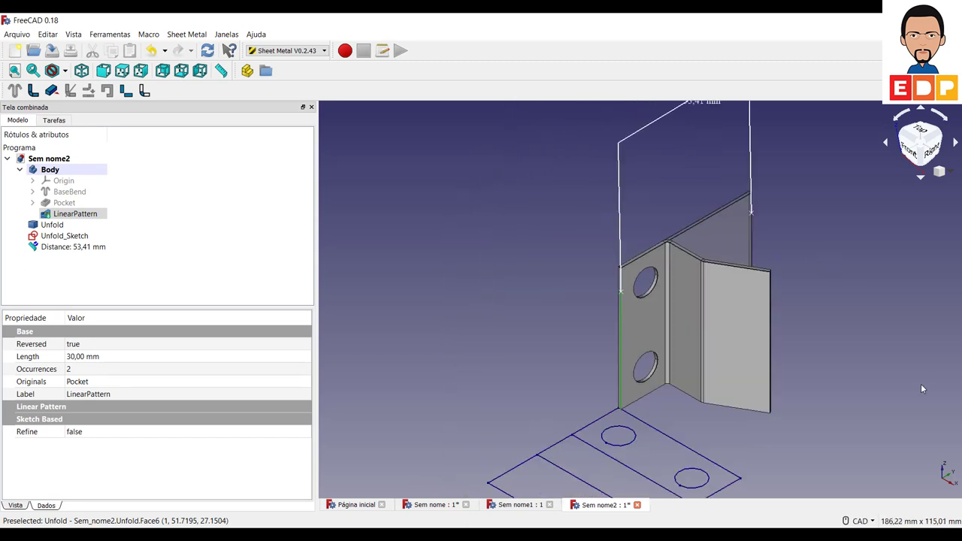
pyautogui.moveTo(920, 383)
pyautogui.mouseDown(button='middle')
pyautogui.moveTo(709, 254)
pyautogui.moveTo(780, 291)
pyautogui.mouseUp(button='middle')
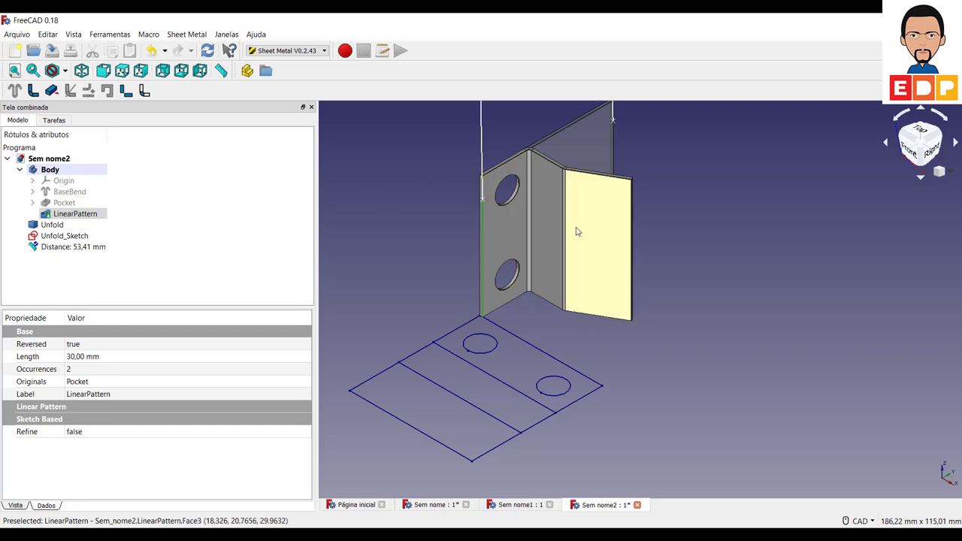